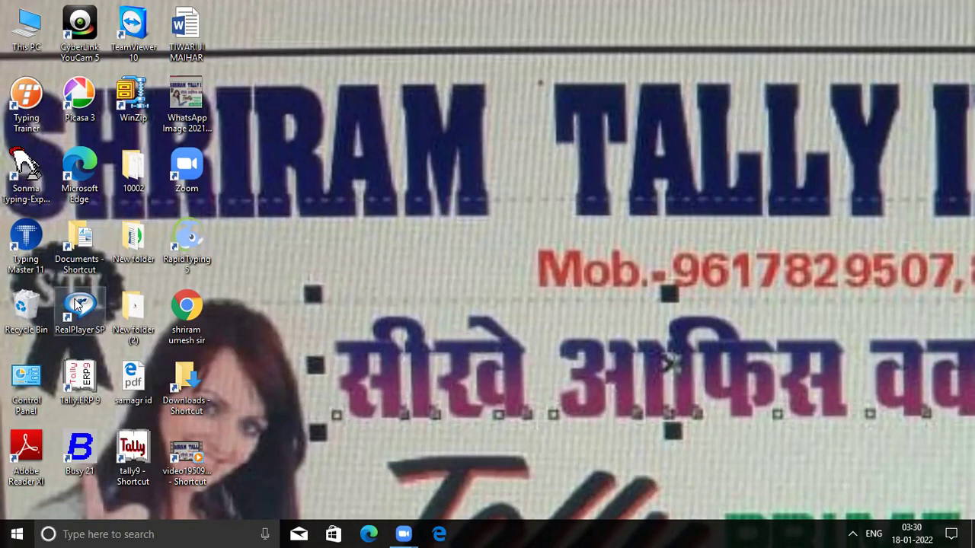
Step: Launch Tally.ERP 9 and continue in Educational Mode to the company options
click(84, 376)
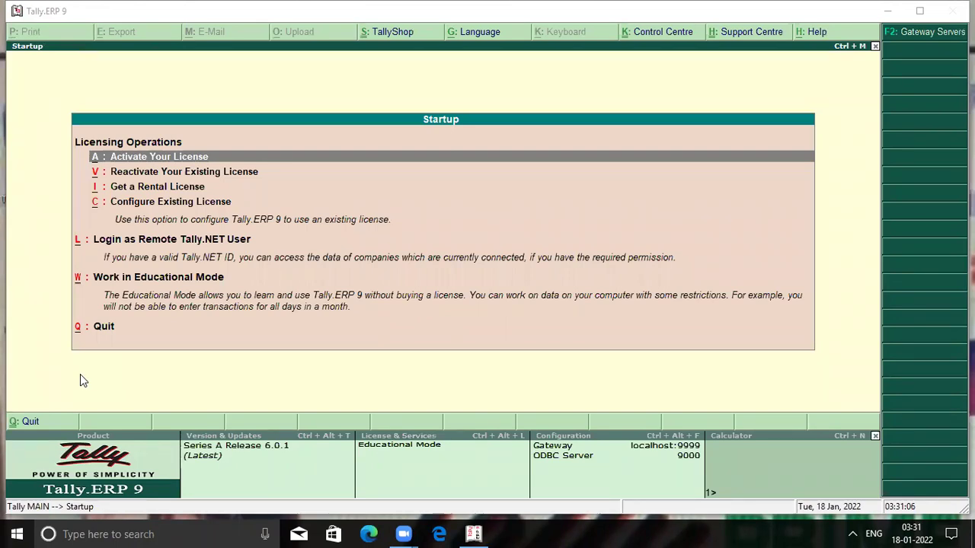
click(82, 377)
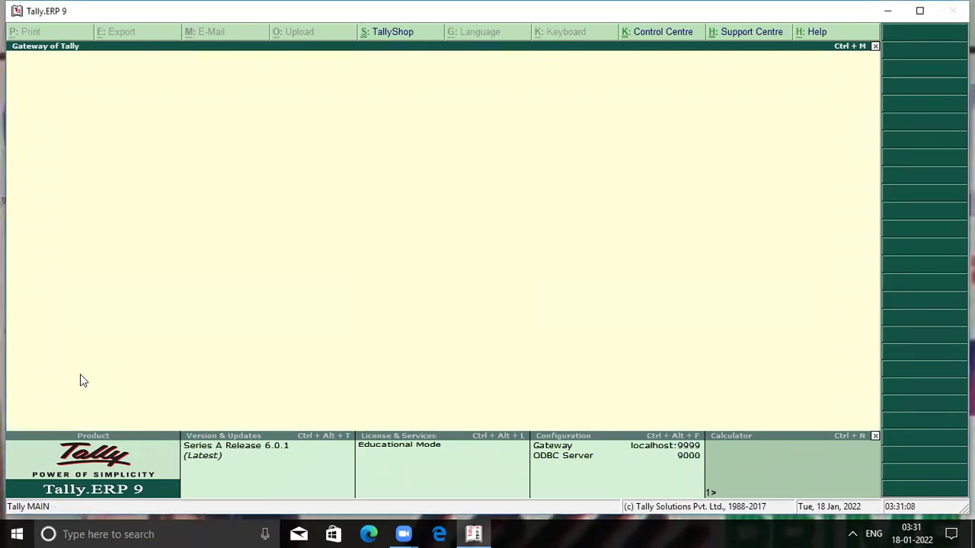
key(Escape)
key(Escape)
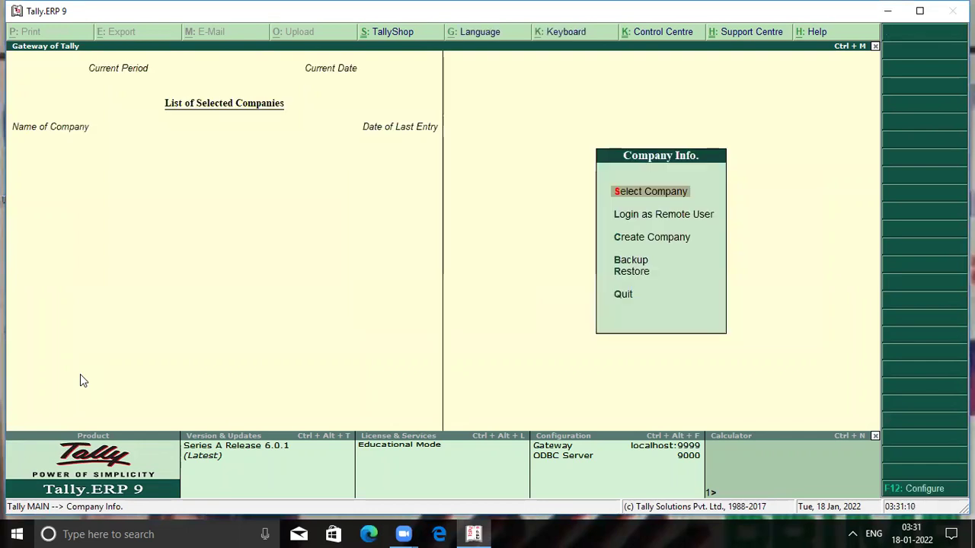
Step: Start creating a company named "Shriram Tally Maihar Online Class-7", keeping the same mailing name and leaving the address blank
key(Down)
key(Down)
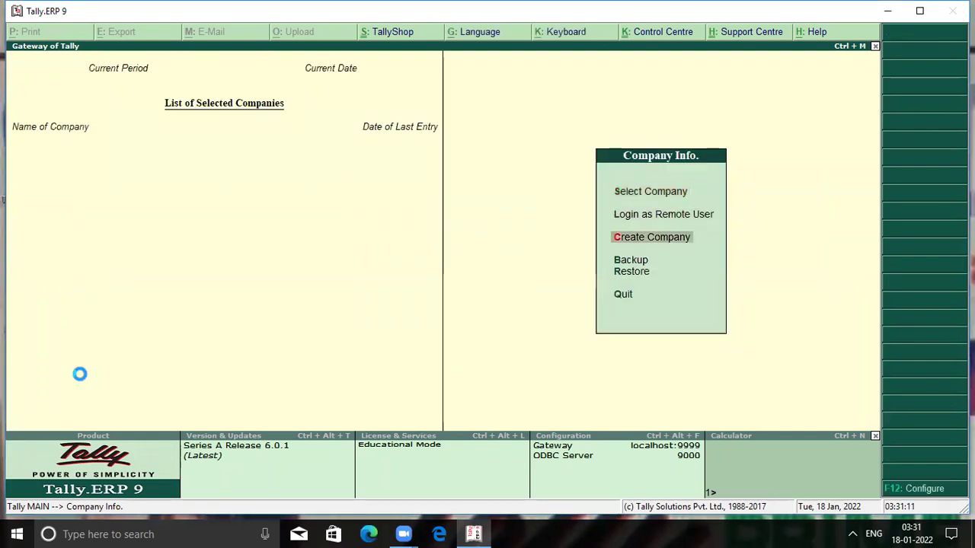
key(Return)
text(Shriram Tall)
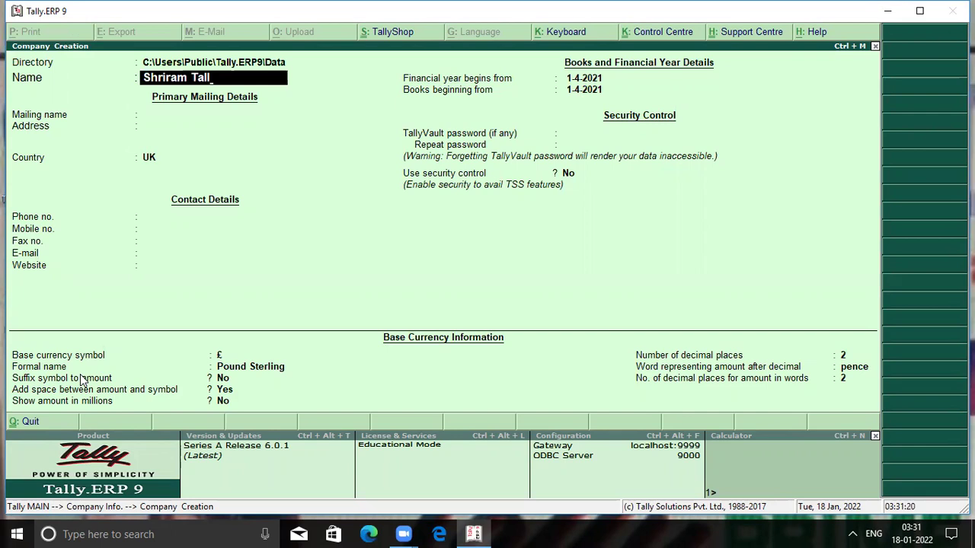
text(y m)
text(aihar)
text( on)
text(line c)
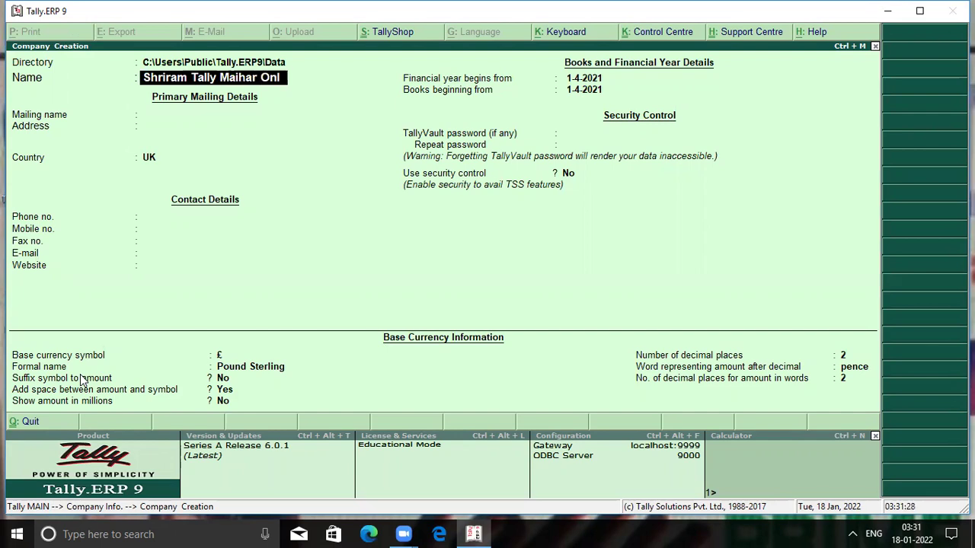
text(lass)
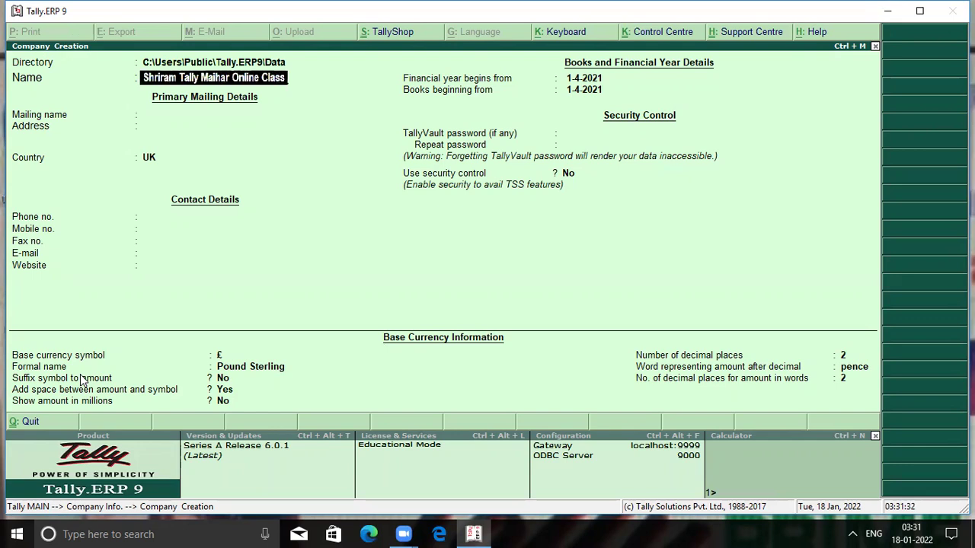
text(-7)
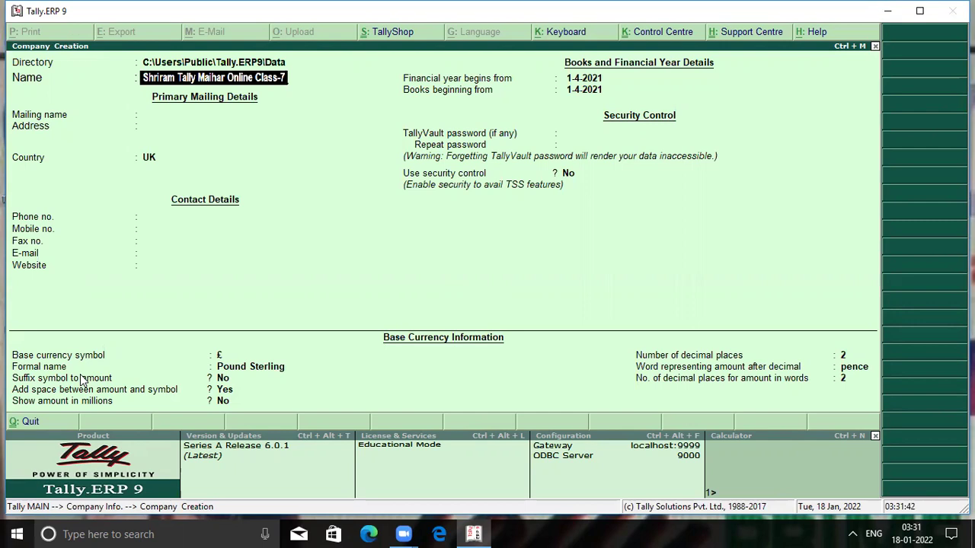
key(Return)
key(Return)
key(Return)
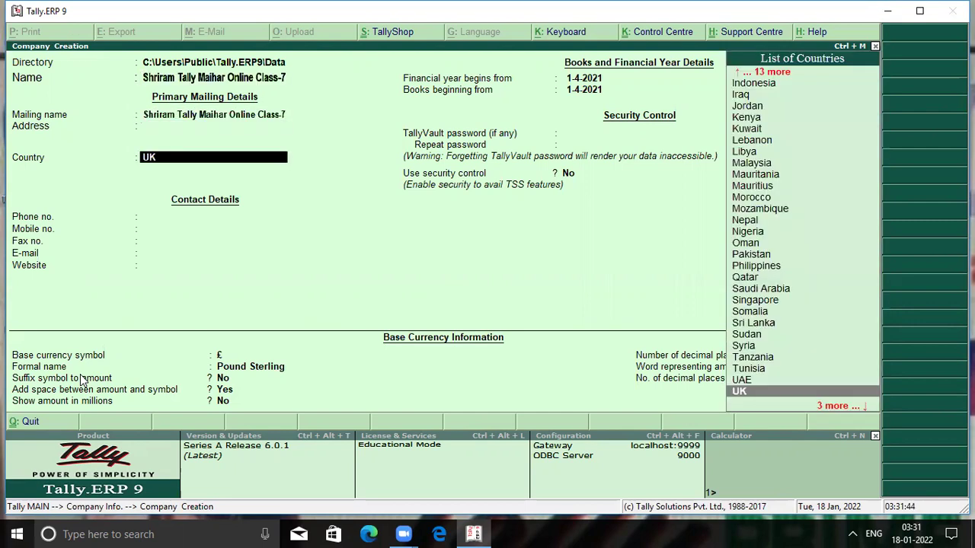
Step: Set the company's country to India, keep the remaining defaults and save the new company
text(In)
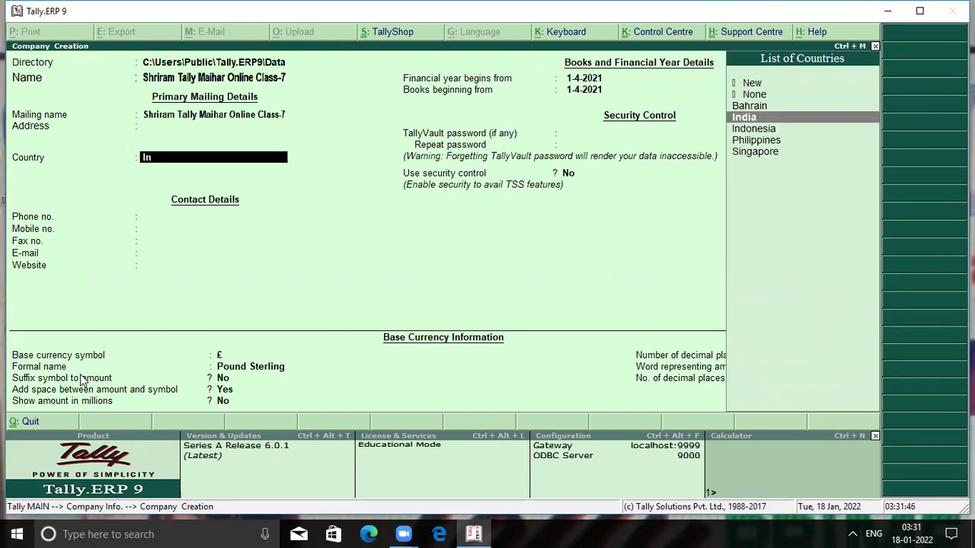
key(Return)
key(Return)
key(Return)
key(Return)
key(Return)
key(Return)
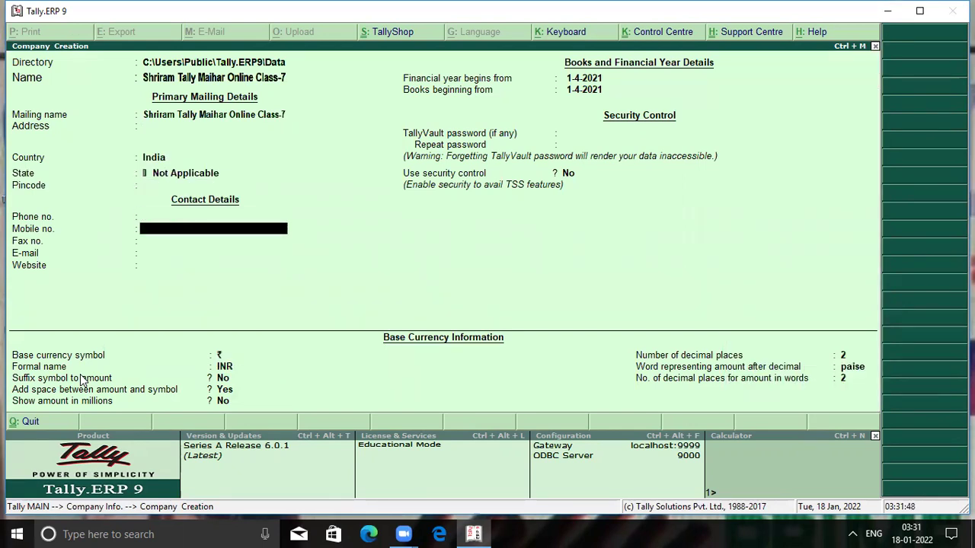
key(Return)
key(Return)
key(Return)
key(Return)
key(Return)
key(Return)
key(Return)
key(Return)
key(Return)
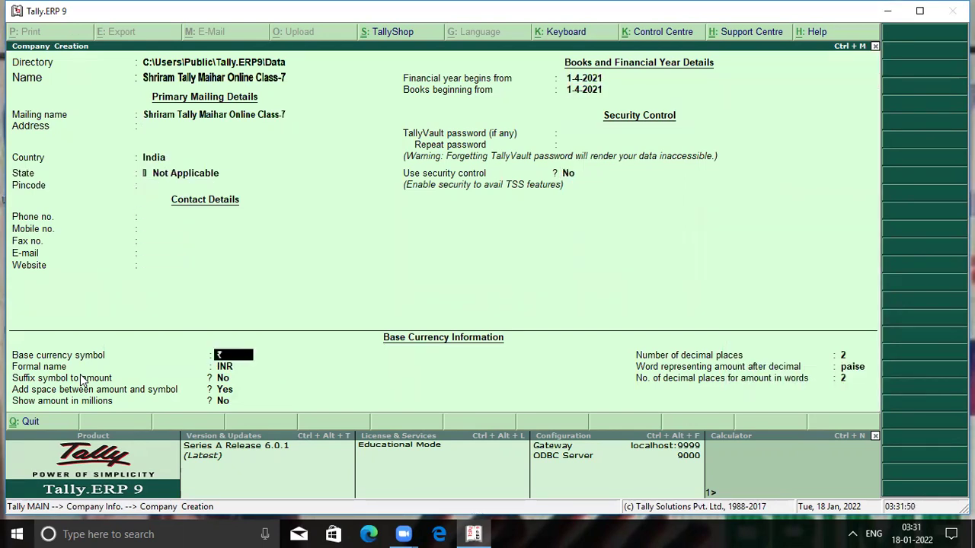
key(Return)
key(Return)
key(Return)
key(Return)
key(Return)
key(Return)
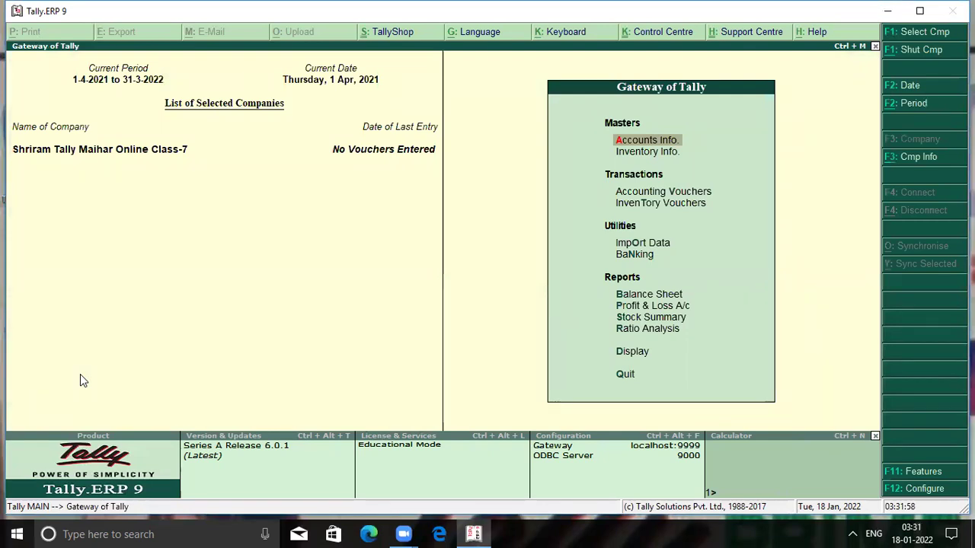
Step: Open Accounting Vouchers for the company to enter a payment voucher
key(Return)
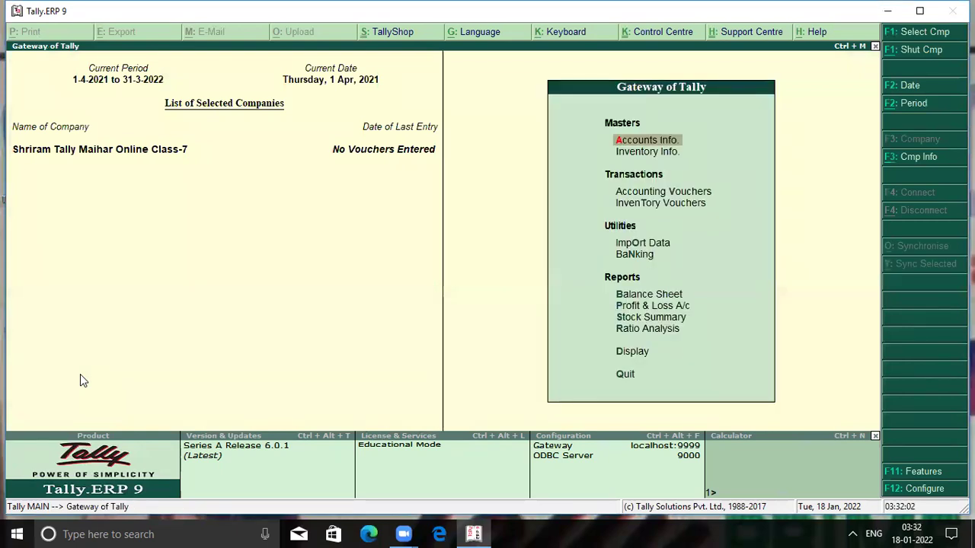
key(Down)
key(Down)
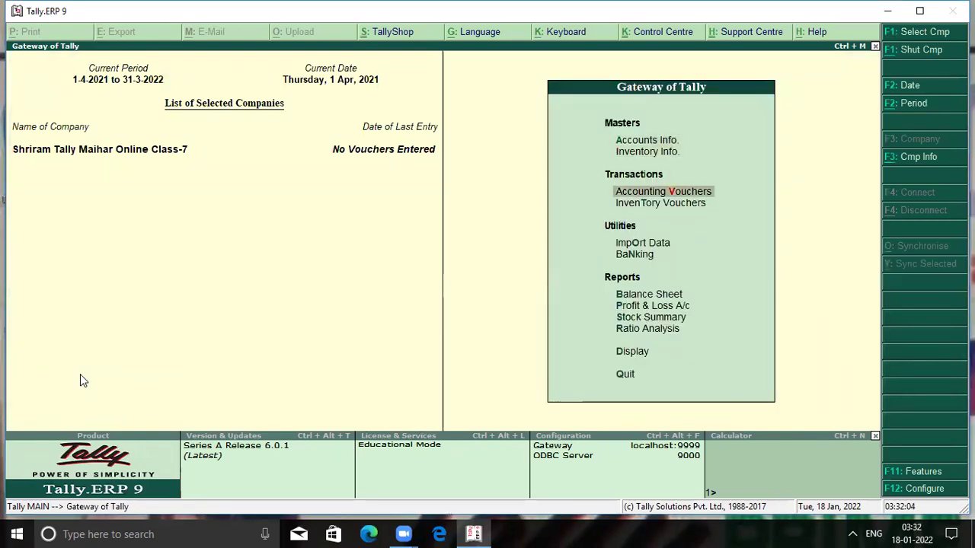
key(Return)
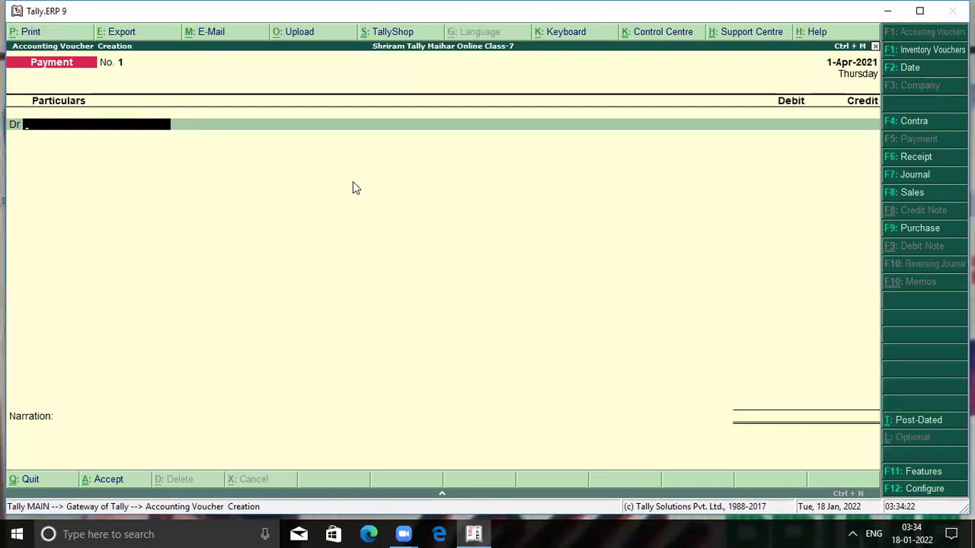
Step: Start a new ledger named "Salary Exp." from the debit line of the payment voucher
key(alt+c)
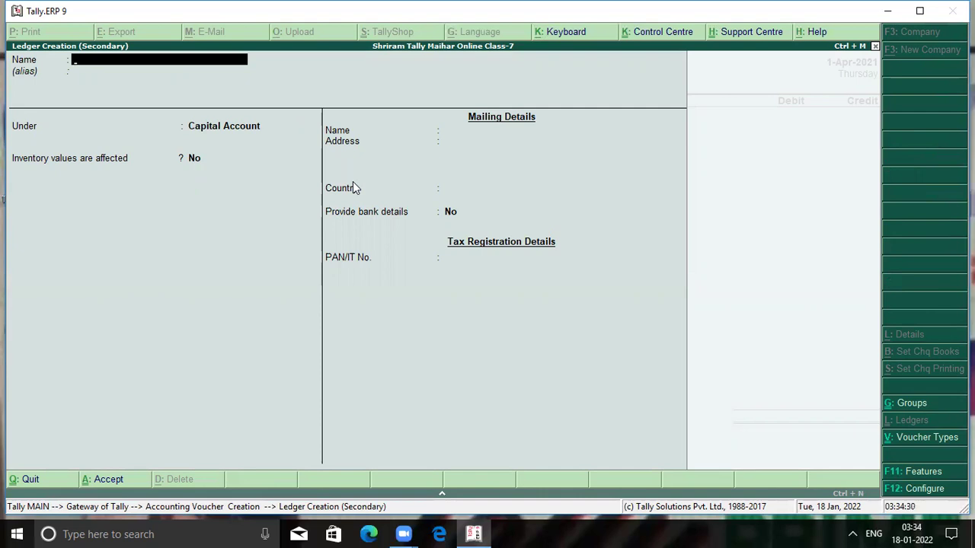
text(Salary Exp.)
key(Return)
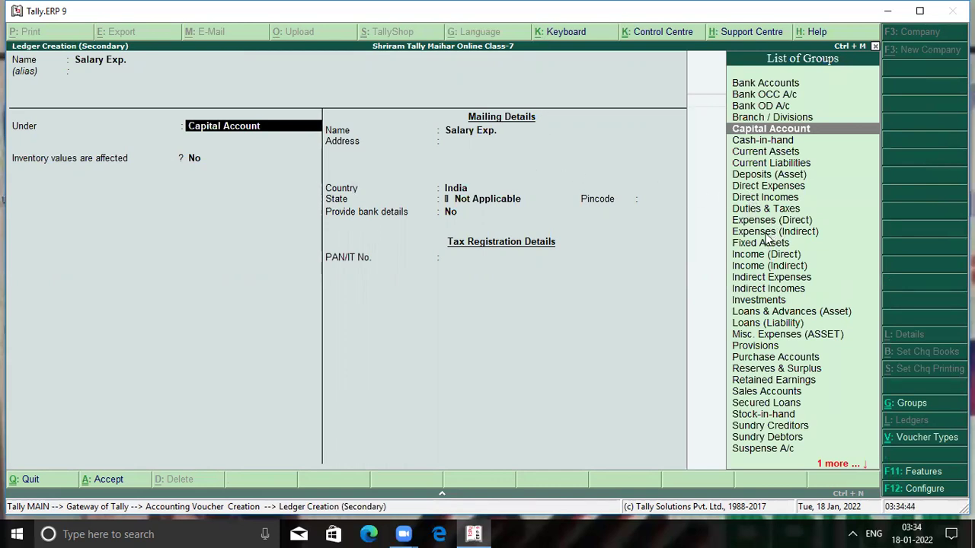
Step: Place the Salary Exp. ledger under the Indirect Expenses group and save it with the other defaults
key(Down)
key(Down)
key(Down)
key(Down)
key(Down)
key(Down)
key(Down)
key(Down)
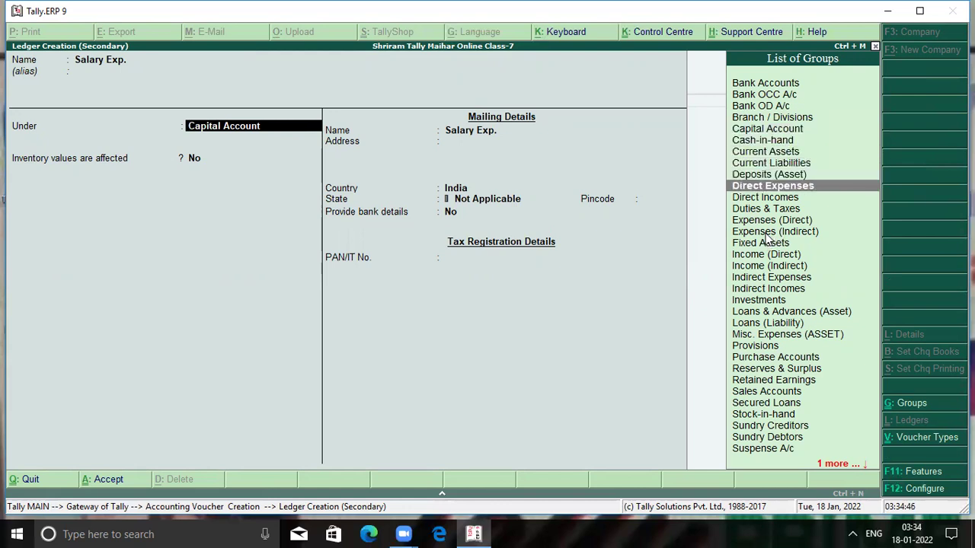
key(Down)
key(Down)
key(Up)
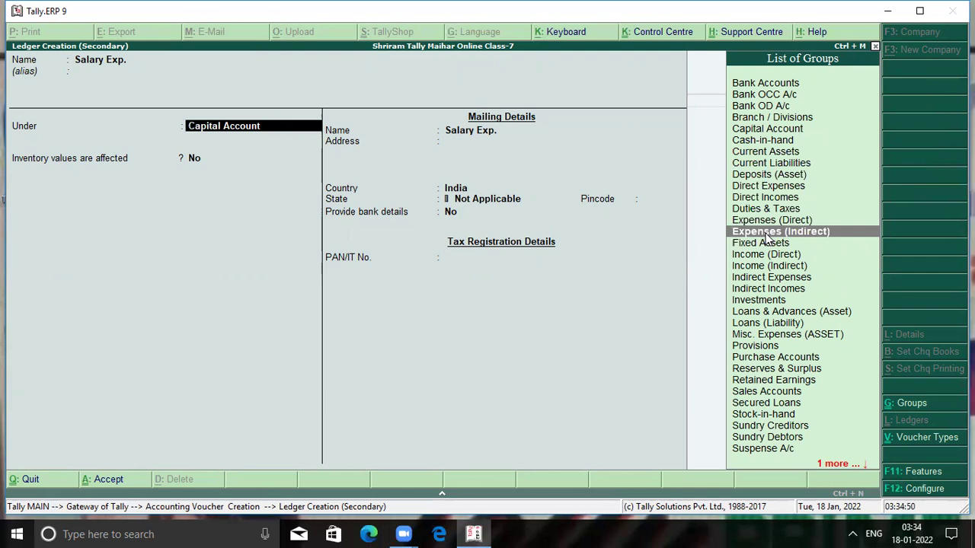
key(Up)
key(Up)
key(Down)
key(Down)
key(Down)
key(Down)
key(Down)
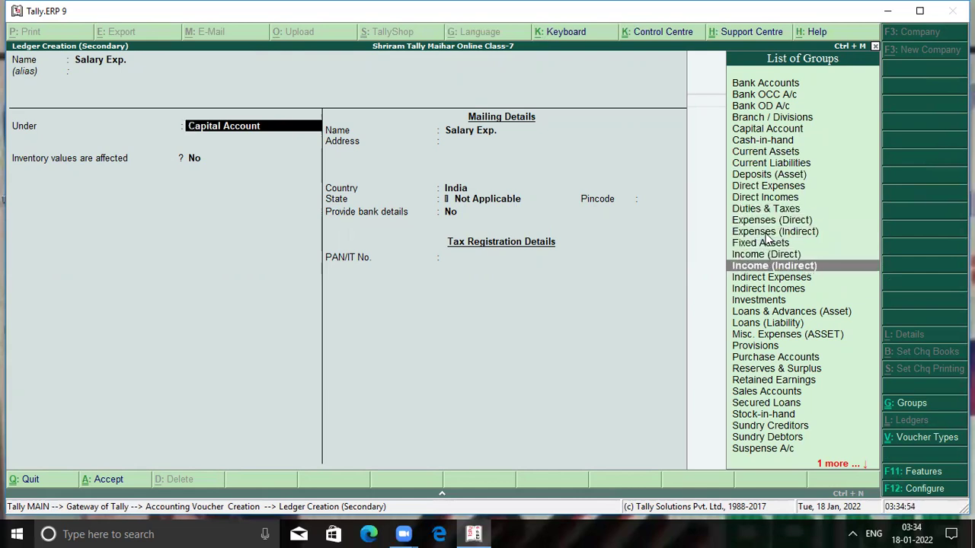
key(Down)
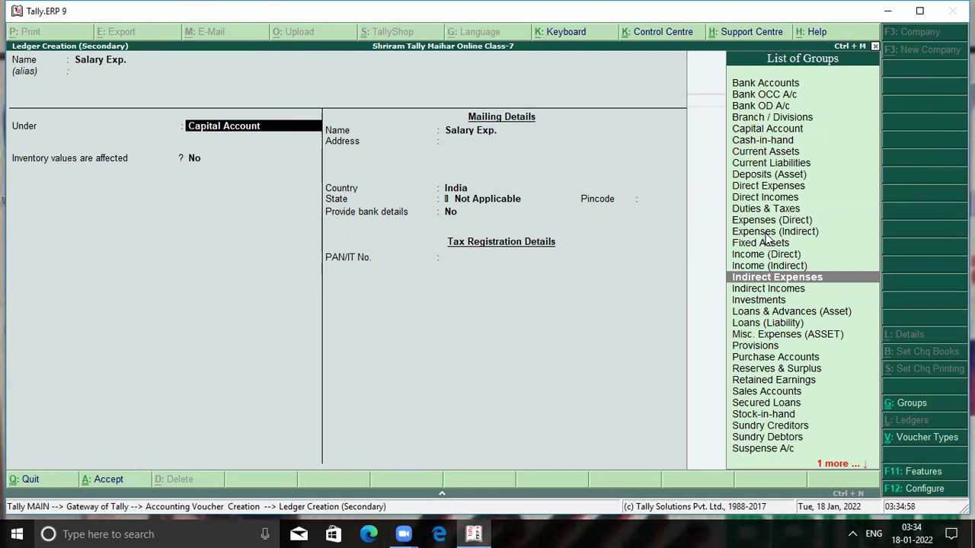
key(Up)
key(Up)
key(Up)
key(Up)
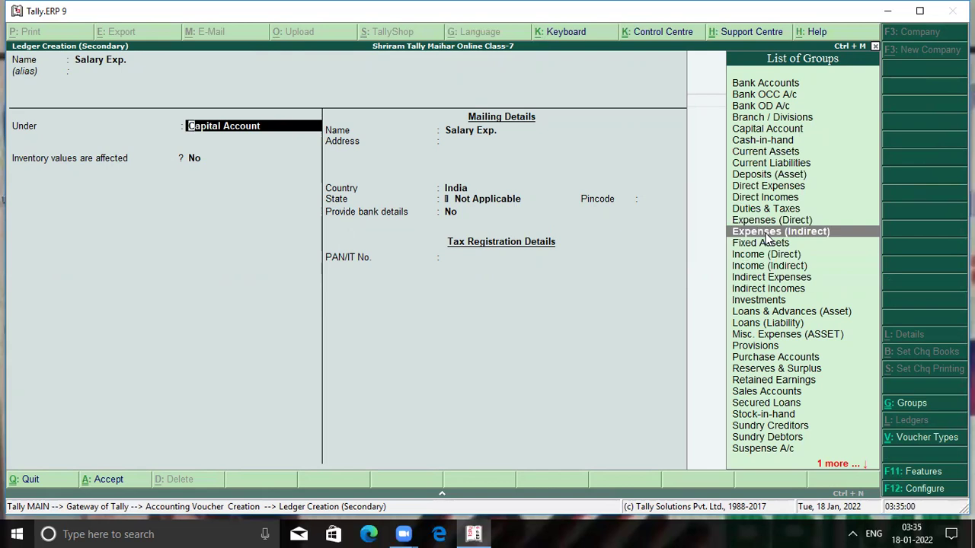
key(Down)
key(Down)
key(Down)
key(Down)
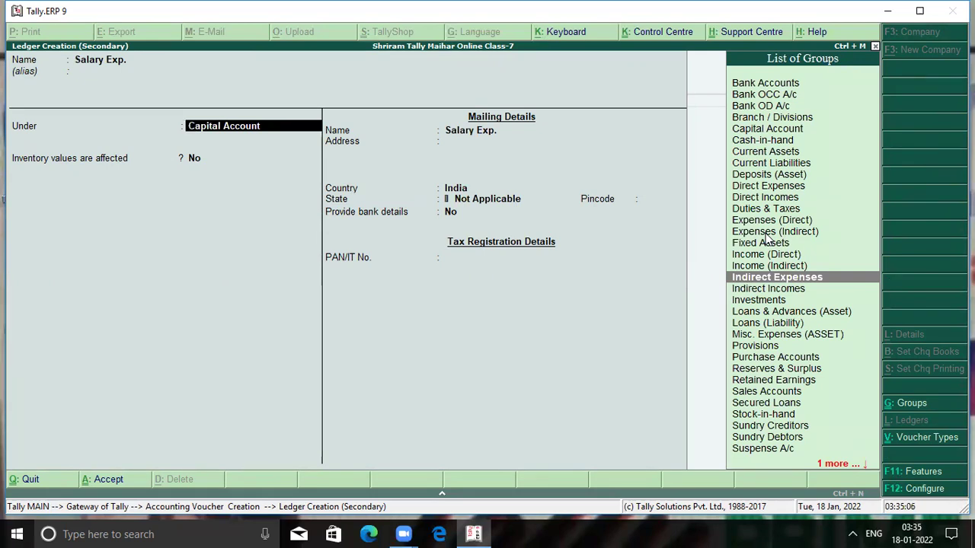
key(Return)
key(Return)
key(Return)
key(Return)
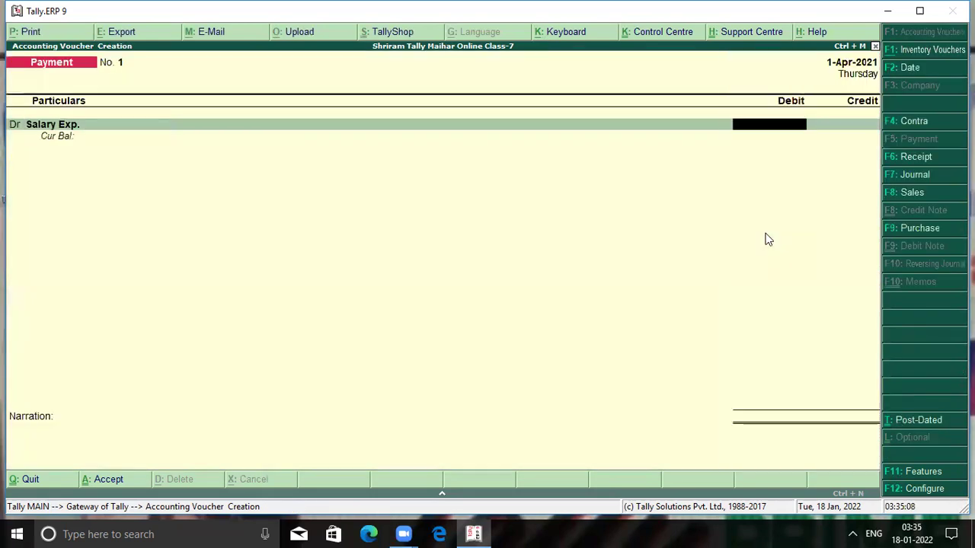
Step: Debit Salary Exp. with 1200, credit Cash with the same amount and save the payment voucher
text(1200)
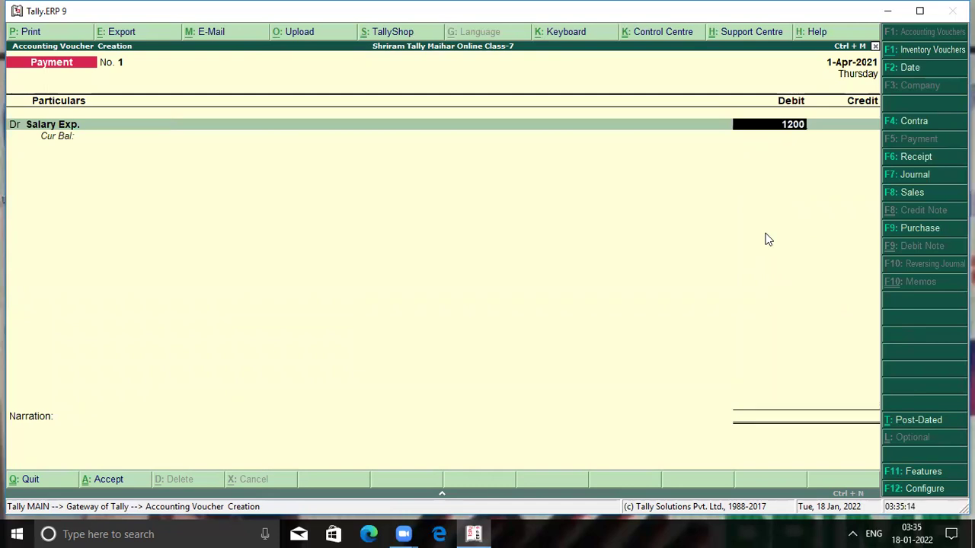
key(Return)
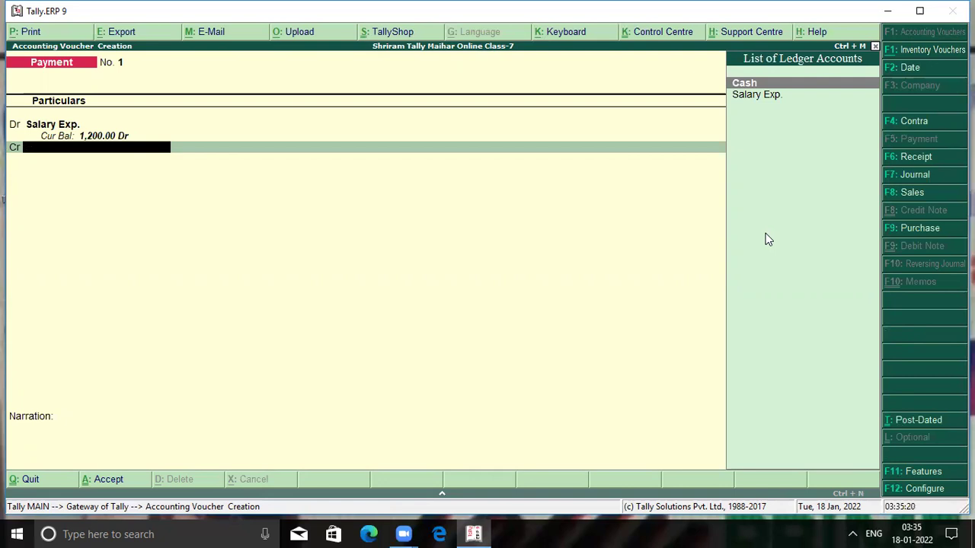
key(Return)
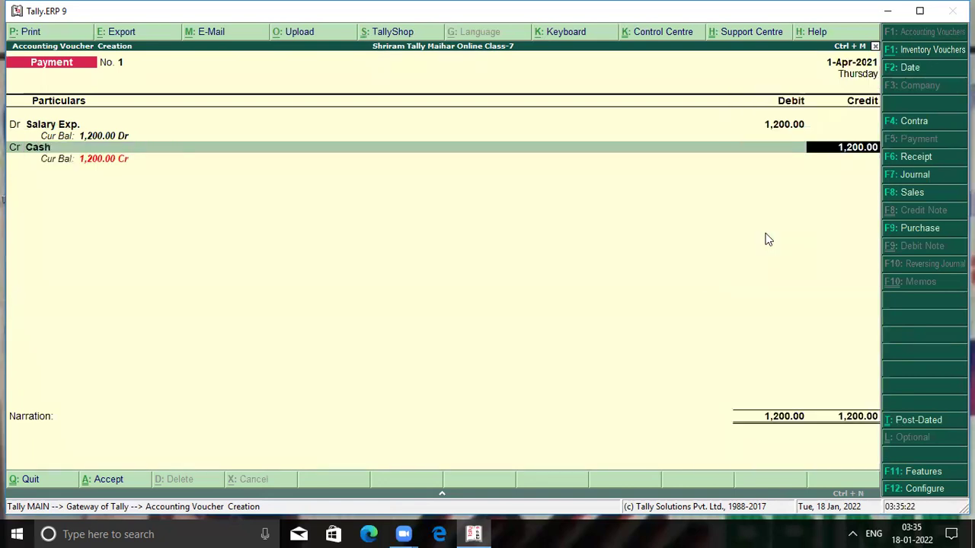
key(Return)
key(Return)
key(Return)
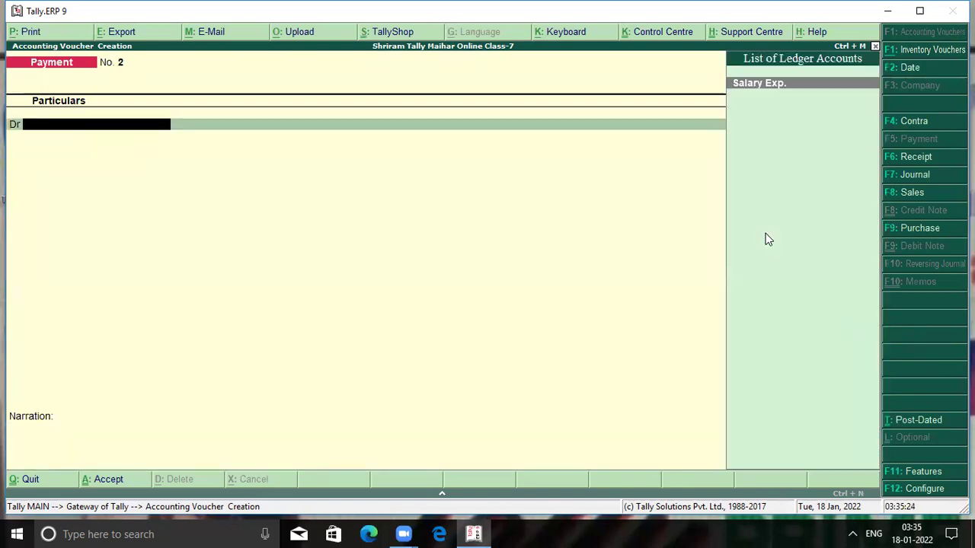
Step: Create a ledger named "Water Exp." under Indirect Expenses from the second payment voucher's debit line
key(alt+c)
text(Water)
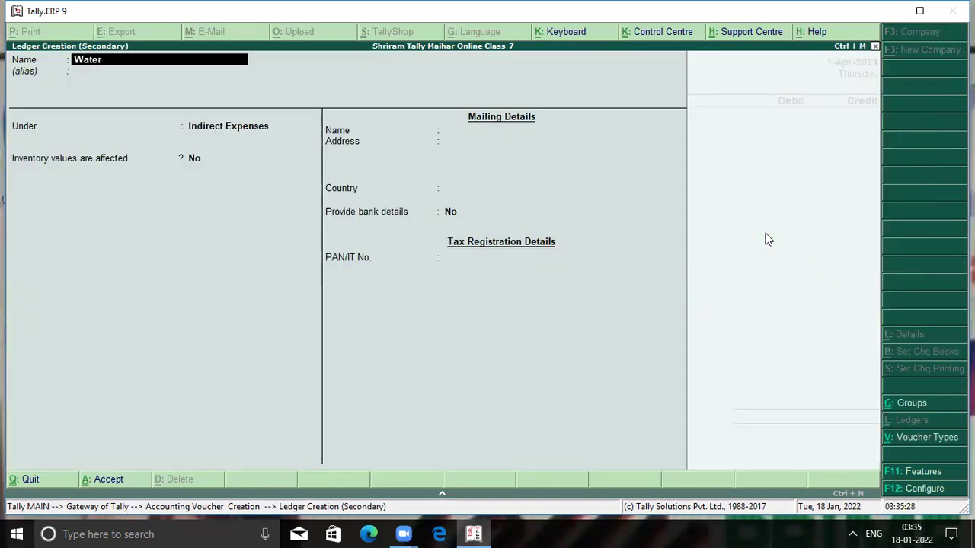
text( Exp.)
key(Return)
key(Return)
key(Return)
key(Return)
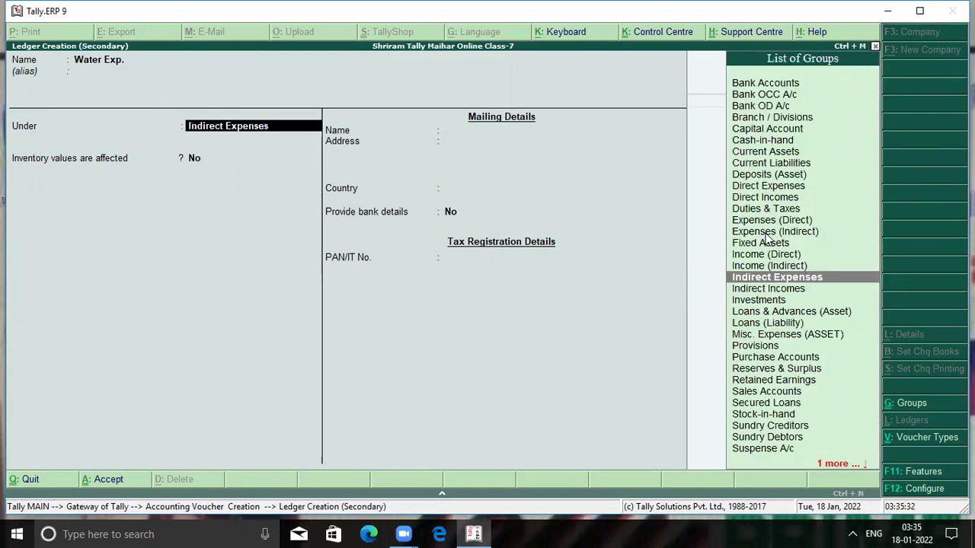
key(Return)
key(Return)
key(Return)
Step: Debit Water Exp. with 1000, credit Cash with the same amount and save the payment voucher
text(1000)
key(Return)
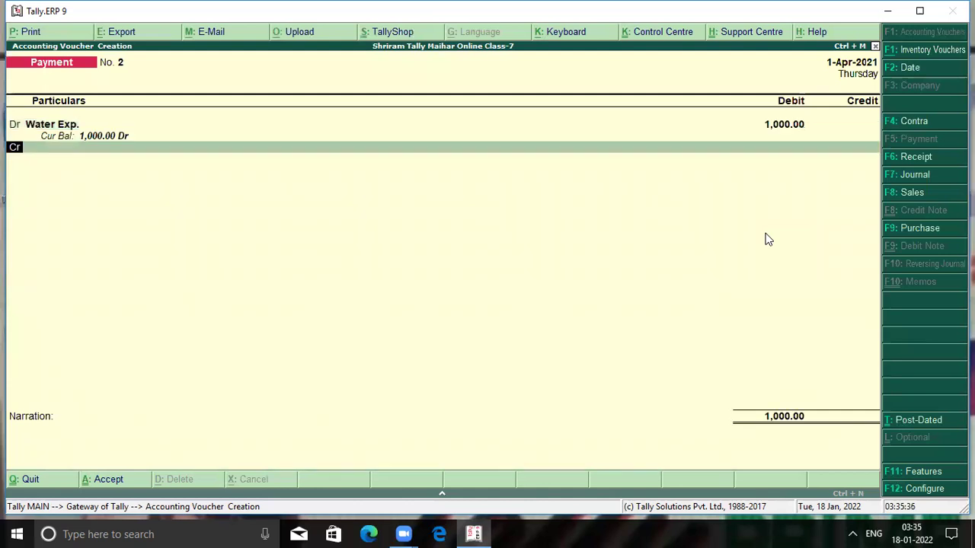
key(Return)
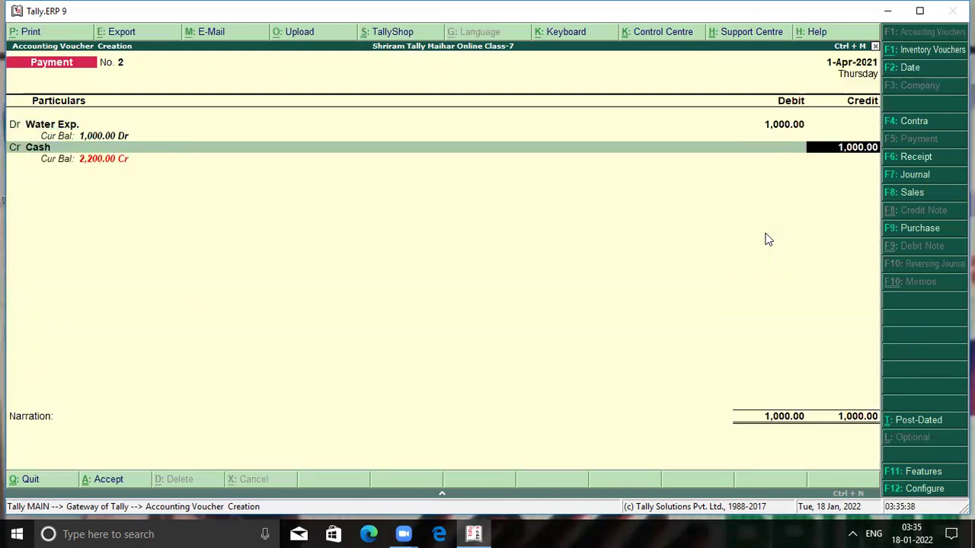
key(Return)
key(Return)
key(Return)
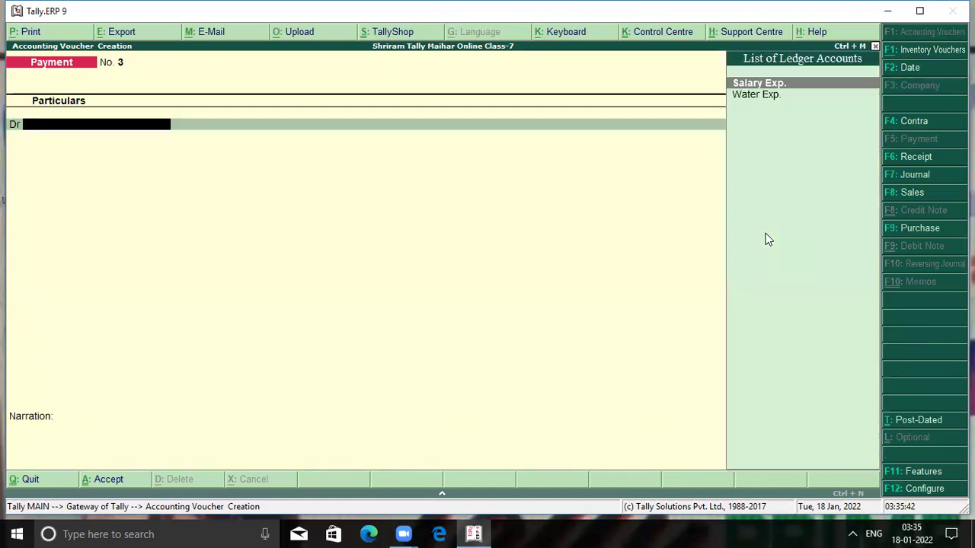
Step: Create a ledger named "Rent Exp." under Indirect Expenses from the third payment voucher's debit line
key(alt+c)
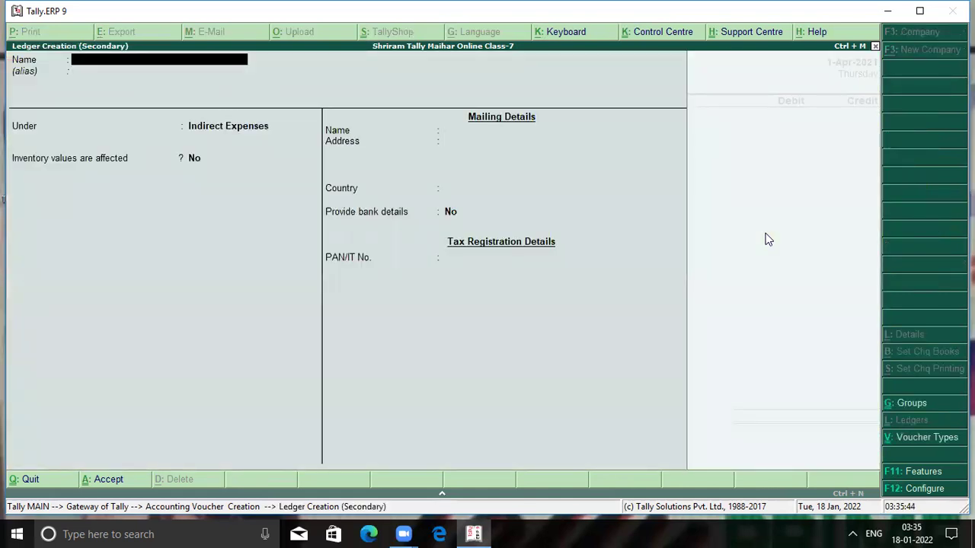
text(Rent Exp)
key(Return)
key(Return)
key(Return)
key(Return)
key(Return)
key(Return)
Step: Debit Rent Exp. with 5000, credit Cash with the same amount and save the payment voucher
text(5000)
key(Return)
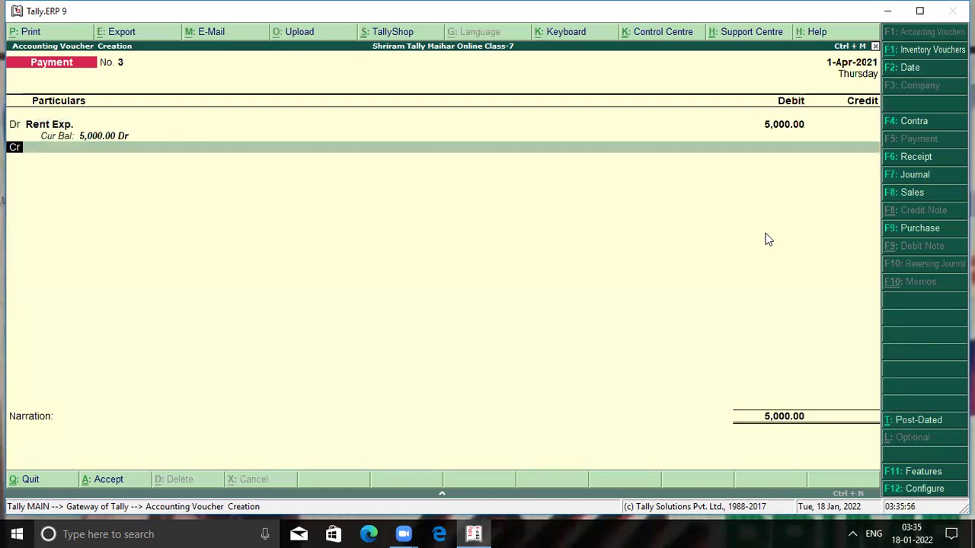
key(Return)
key(Return)
key(Return)
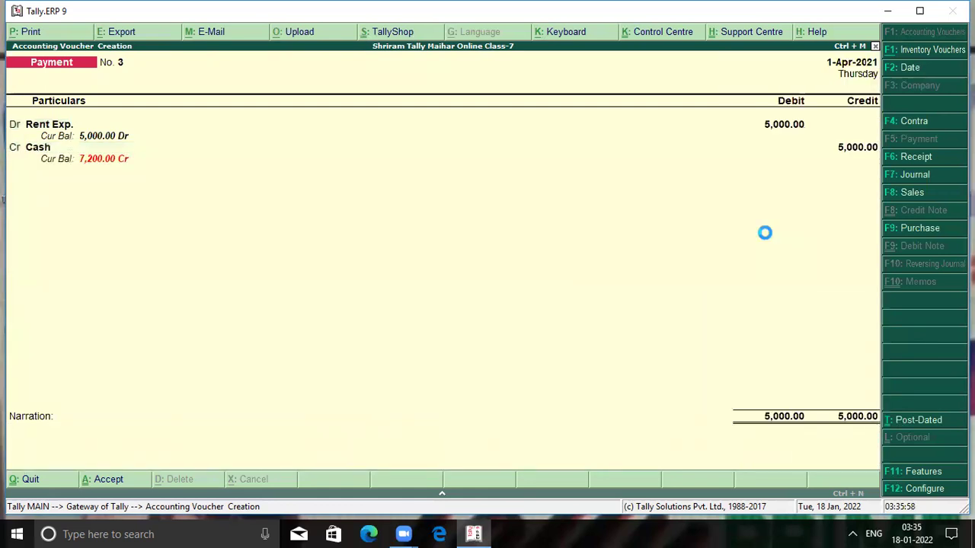
Step: Create a ledger named "Elctricity Bill Exp." under Indirect Expenses from the fourth payment voucher's debit line
key(alt+c)
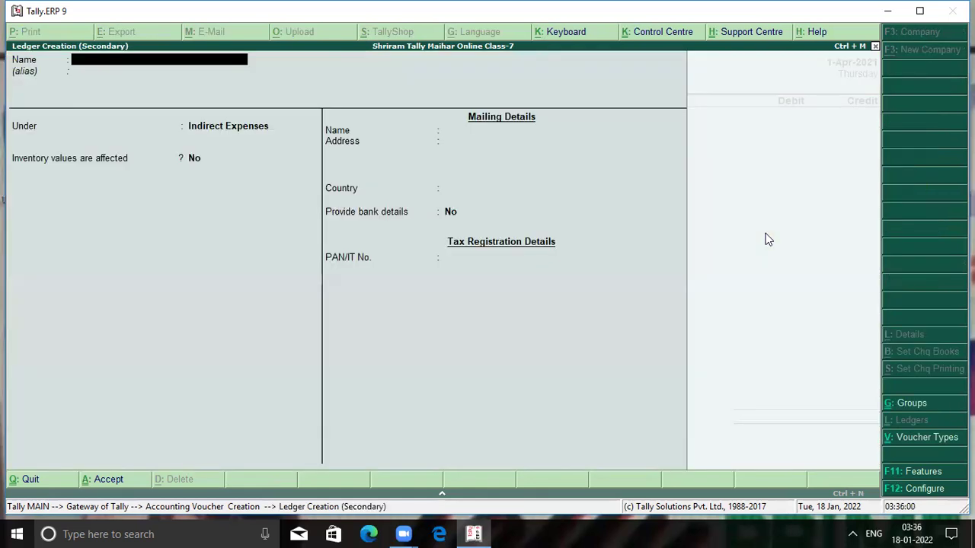
text(Elctricity Bi)
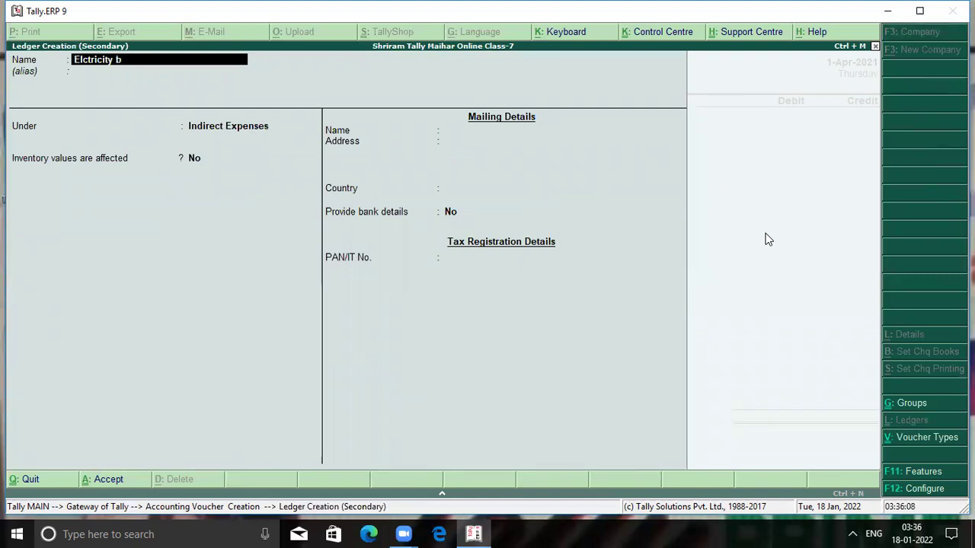
text(ll Exp.)
key(Return)
key(Return)
key(Return)
key(Return)
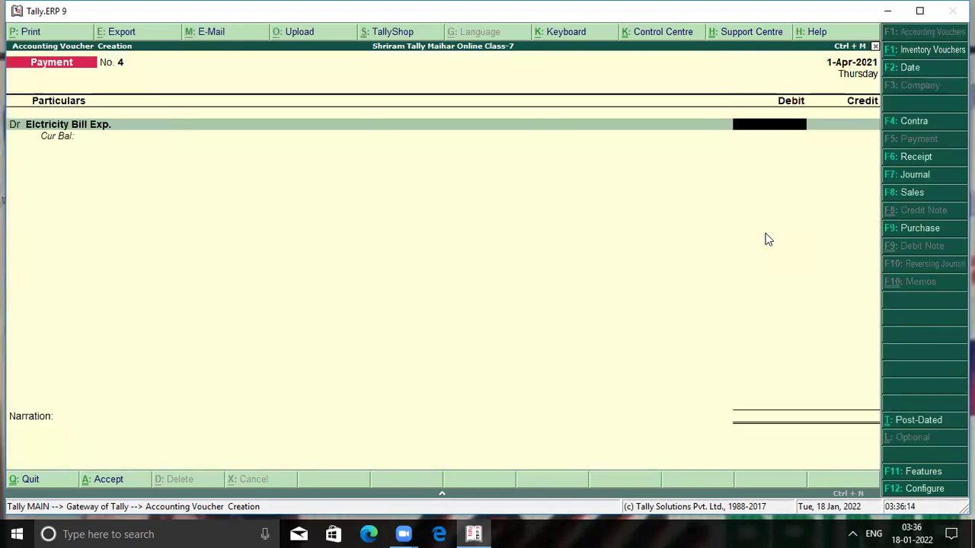
Step: Debit Elctricity Bill Exp. with 500, credit Cash with the same amount and save the payment voucher
text(500)
key(Return)
key(Return)
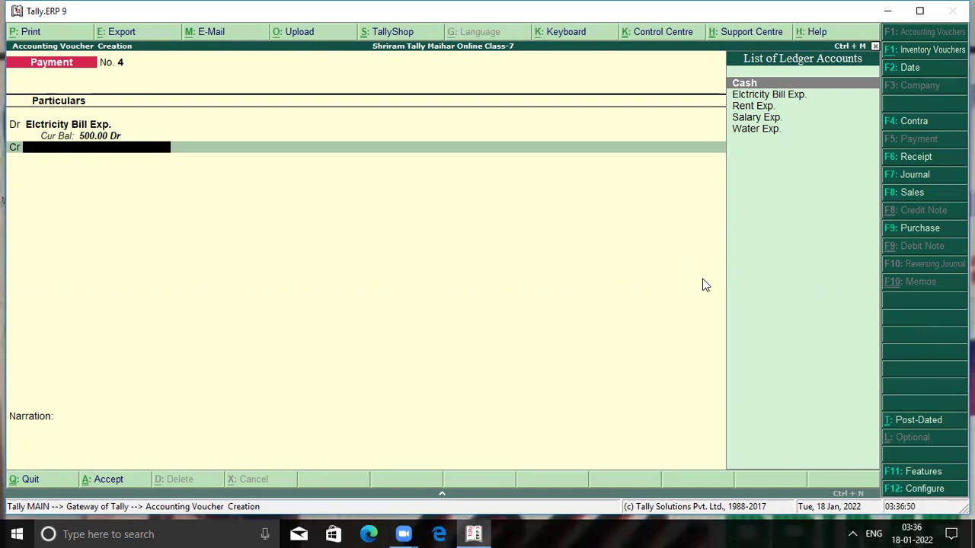
key(Return)
key(Return)
key(Return)
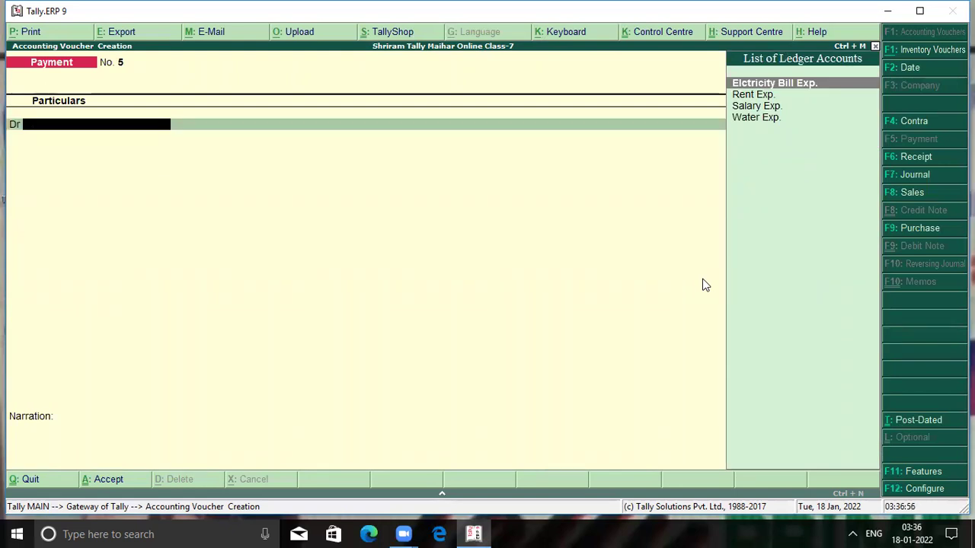
Step: Create a ledger named "Repairing Exp." under Indirect Expenses from the fifth payment voucher's debit line
key(alt+c)
text(Re)
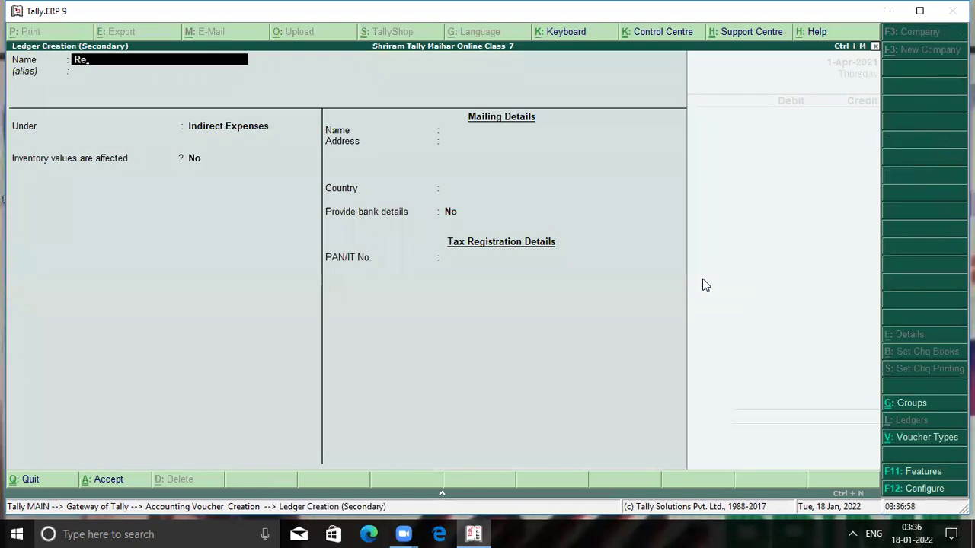
text(pairing)
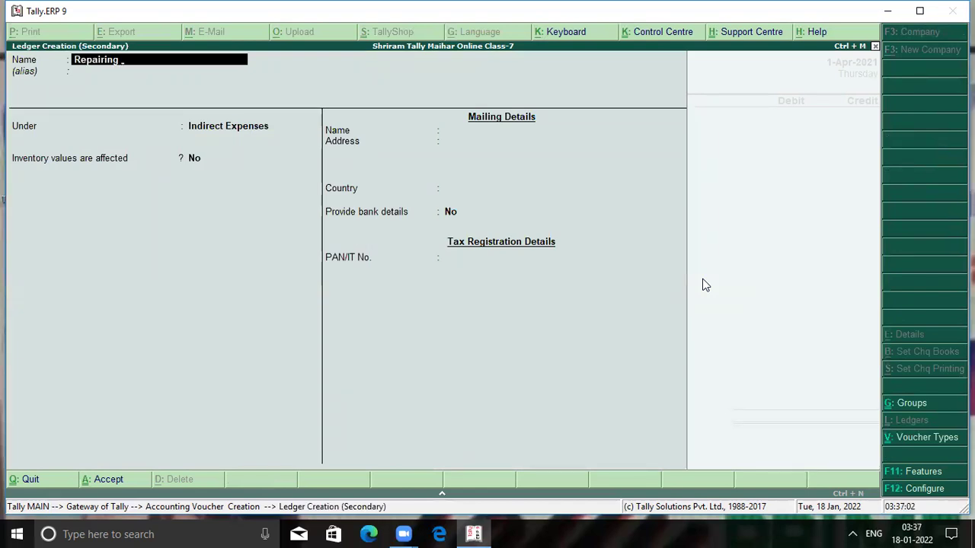
text( Exp.)
key(Return)
key(Return)
key(Return)
key(Return)
key(Return)
key(Return)
Step: Debit Repairing Exp. with 1500, credit Cash with the same amount and save the payment voucher
text(50)
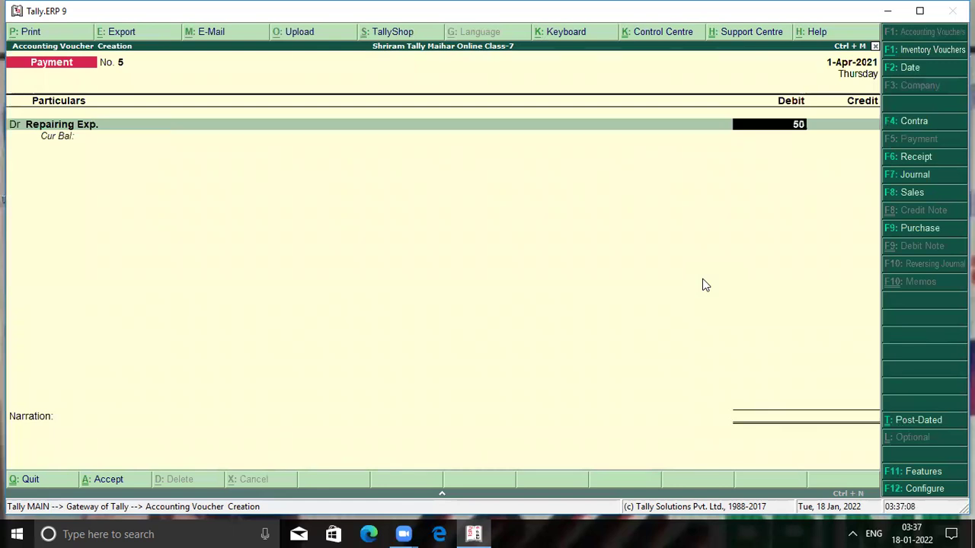
key(BackSpace)
key(BackSpace)
text(150000)
key(BackSpace)
key(BackSpace)
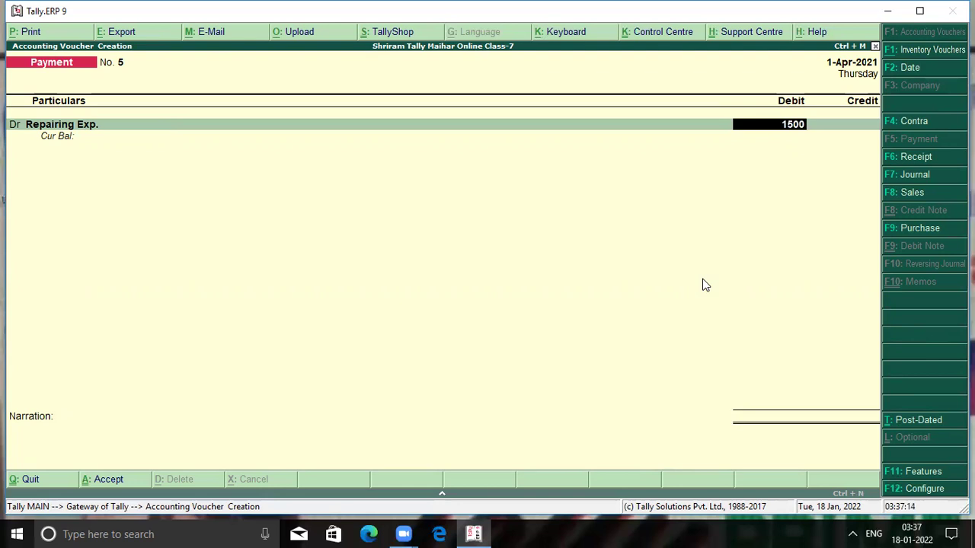
key(Return)
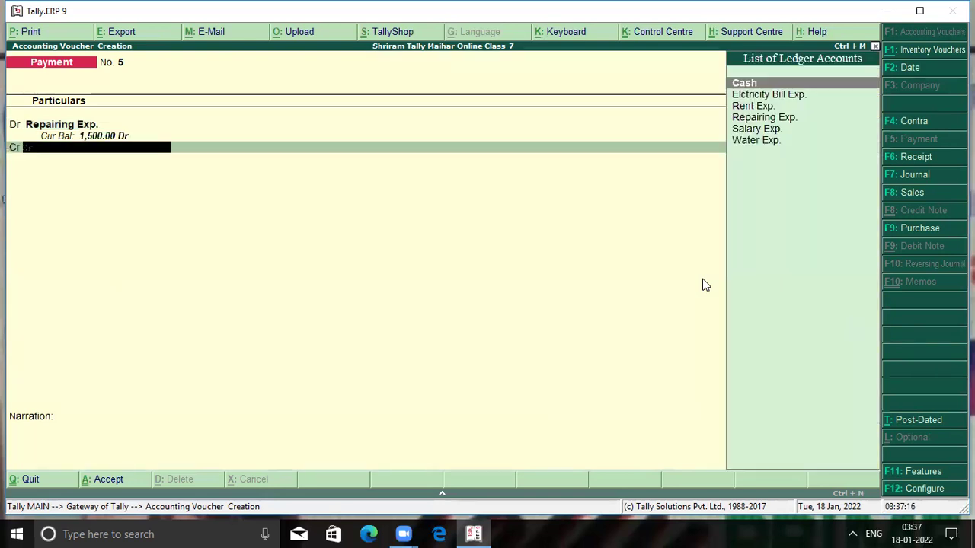
key(Return)
key(Return)
key(Return)
key(Return)
key(Return)
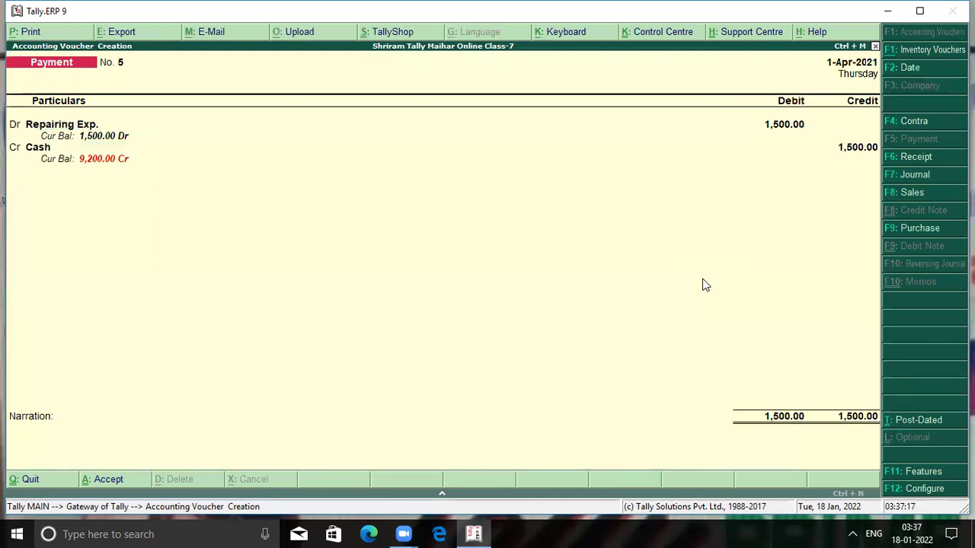
Step: Create a ledger named "Advertisment Exp." under Indirect Expenses from the sixth payment voucher's debit line
key(alt+c)
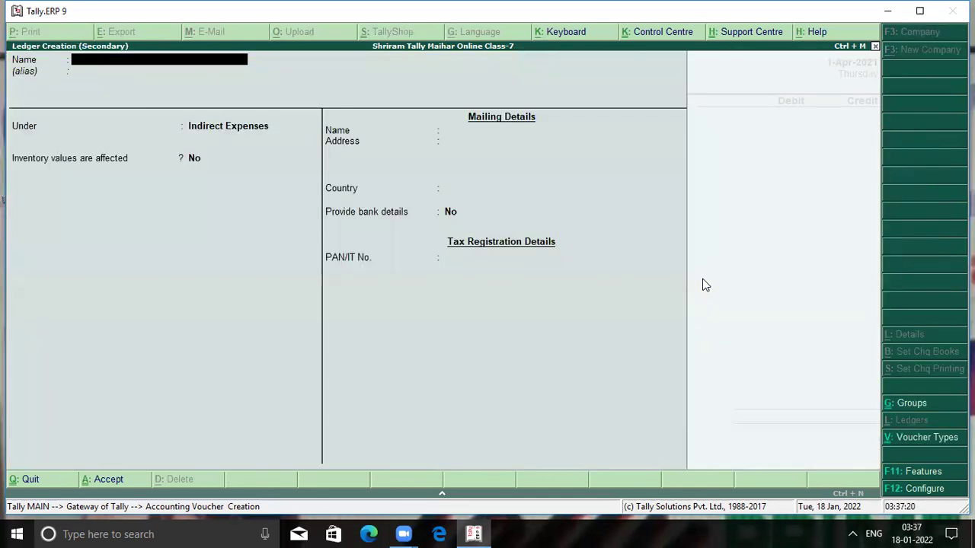
text(Adver)
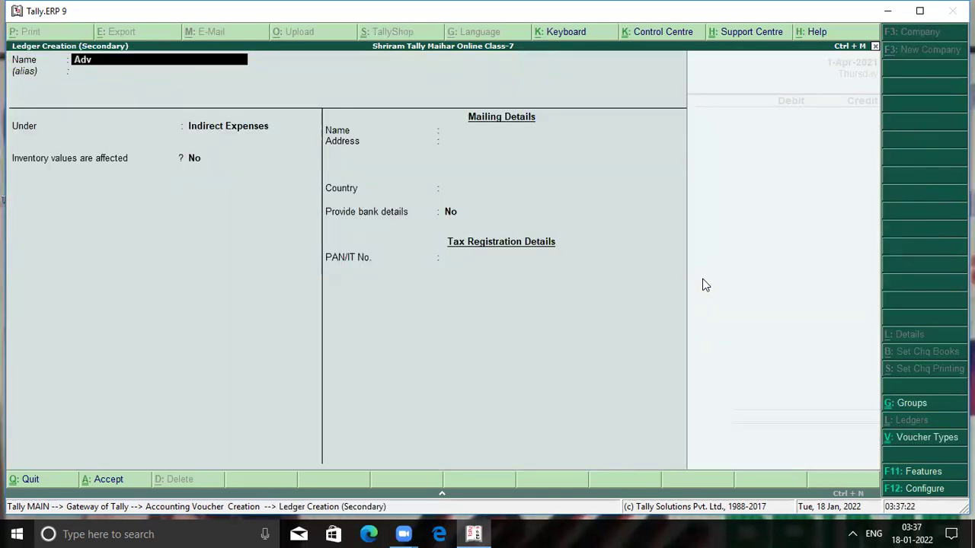
text(sment Exp)
key(Return)
key(Return)
key(Return)
key(Return)
key(Return)
key(Return)
Step: Debit Advertisment Exp. with 5000, credit Cash with the same amount and save the payment voucher
text(5000)
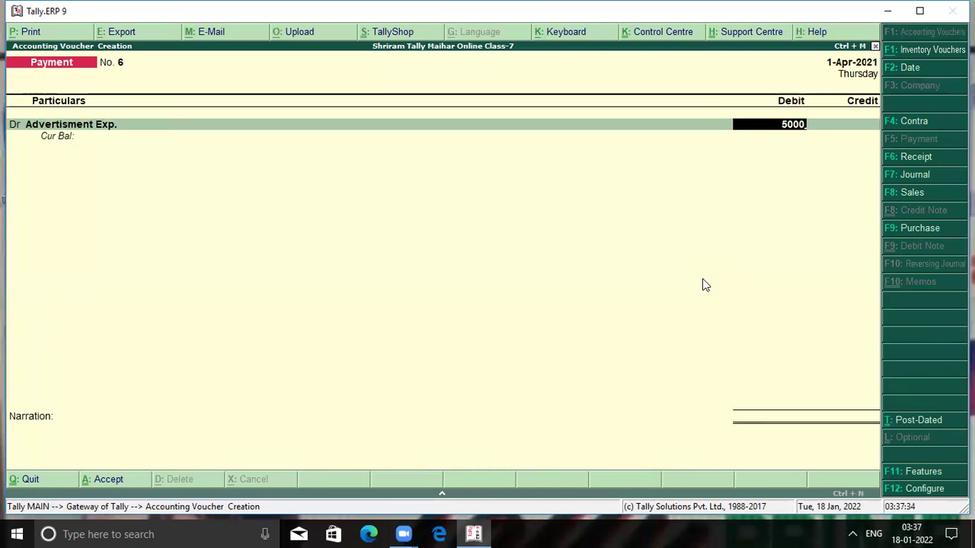
key(Return)
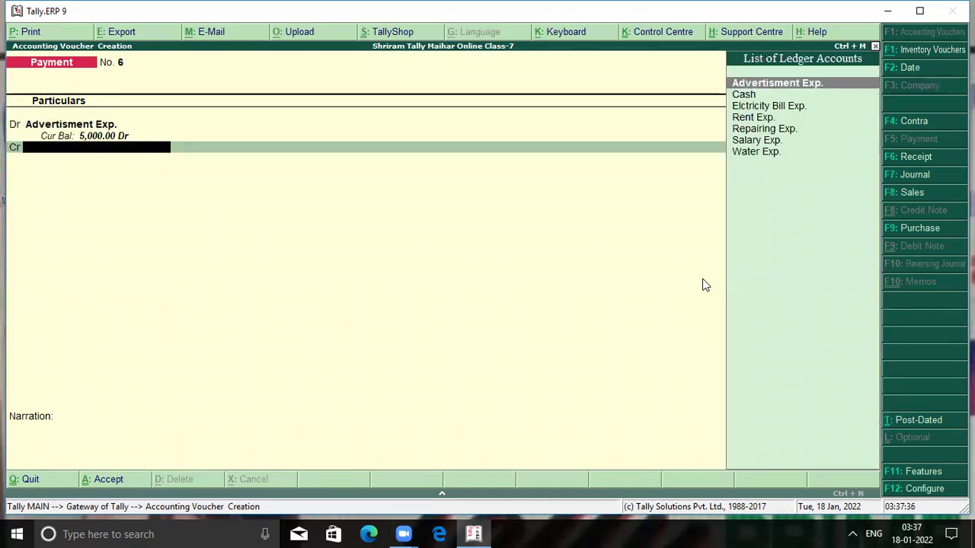
key(Down)
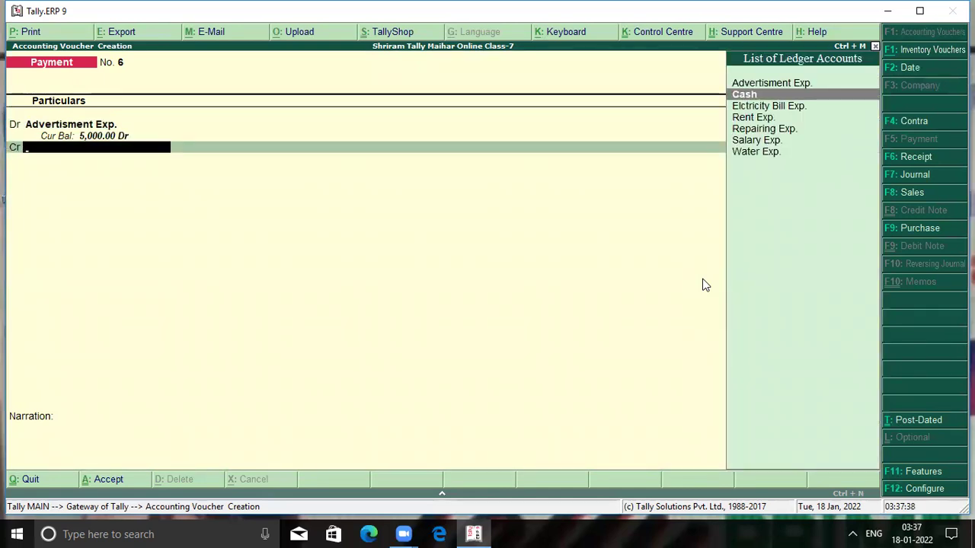
key(Return)
key(Return)
key(Return)
key(Return)
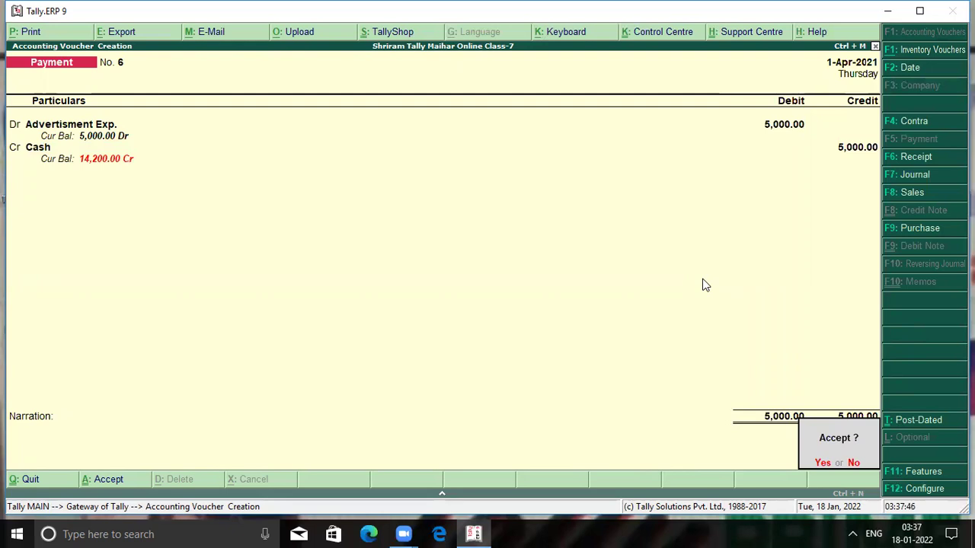
key(Return)
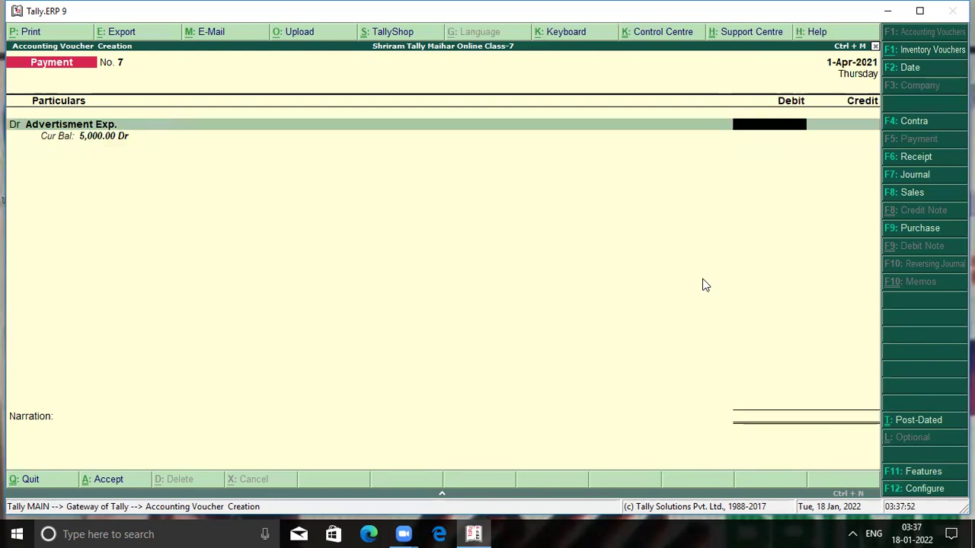
Step: Leave voucher entry without saving the unfinished seventh payment and display the Day Book
key(Escape)
key(Return)
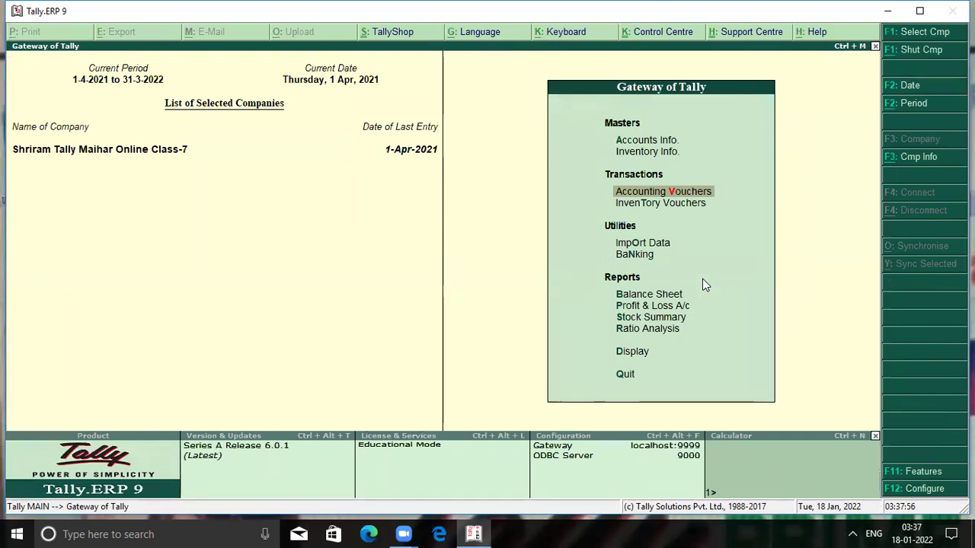
key(Down)
key(Down)
key(Down)
key(Down)
key(Down)
key(Down)
key(Down)
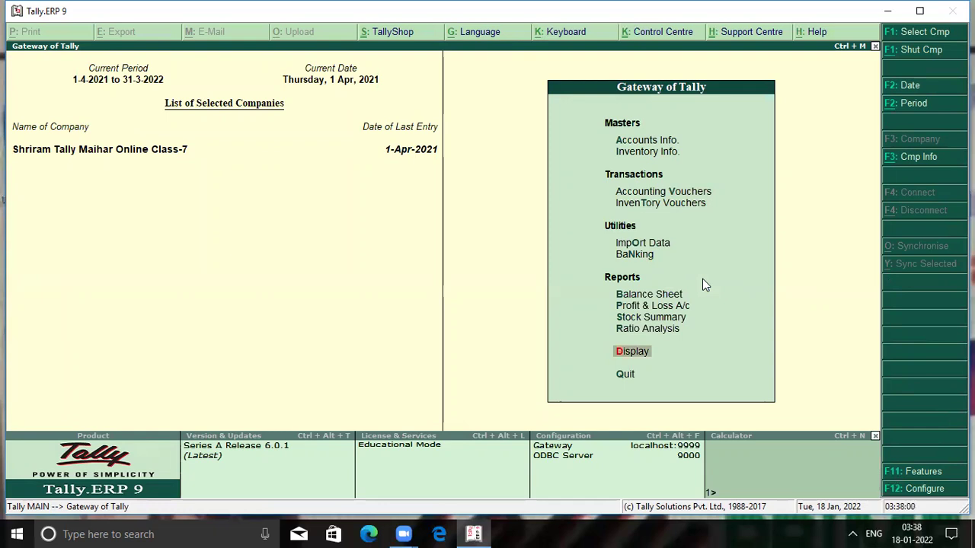
key(Return)
key(Down)
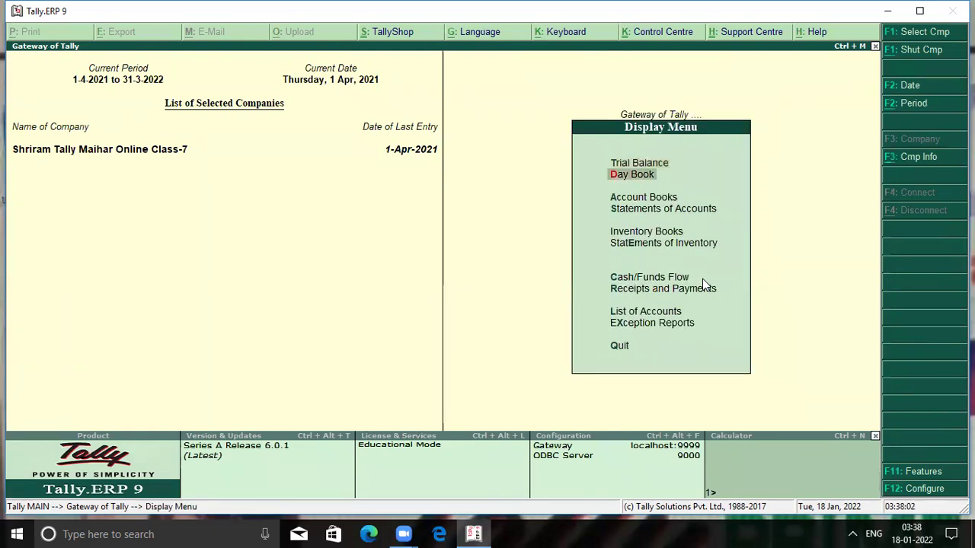
key(Return)
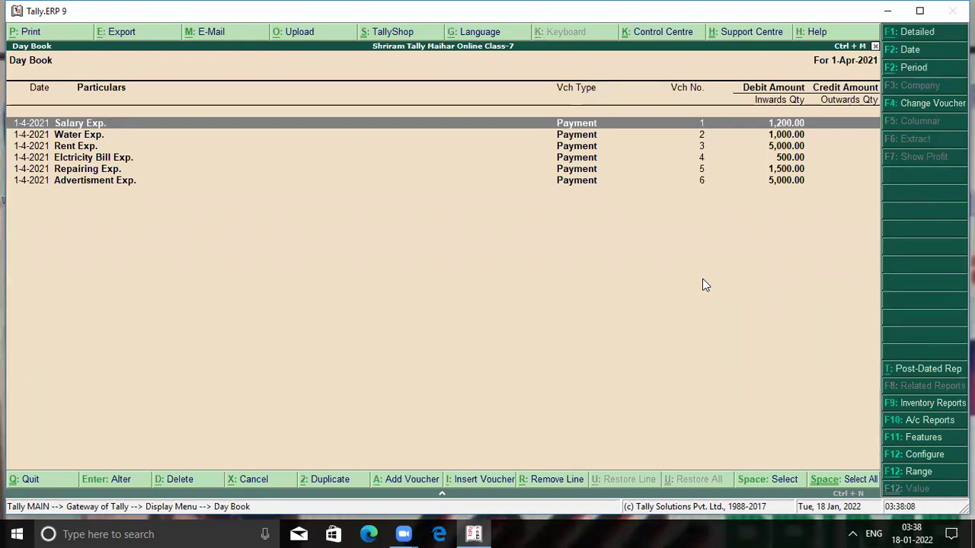
Step: View the print preview of the Day Book with its default print settings, and close the report
key(alt+p)
key(Return)
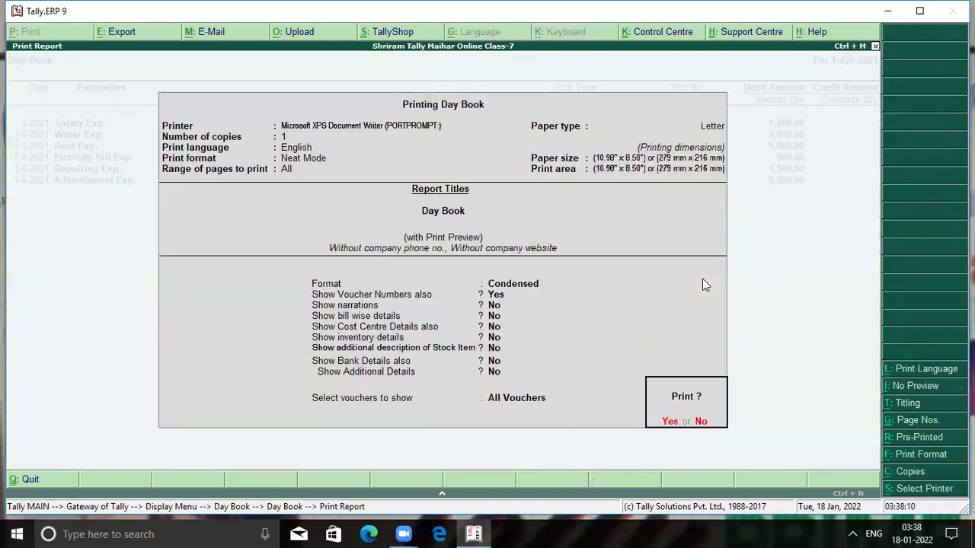
key(Return)
key(Return)
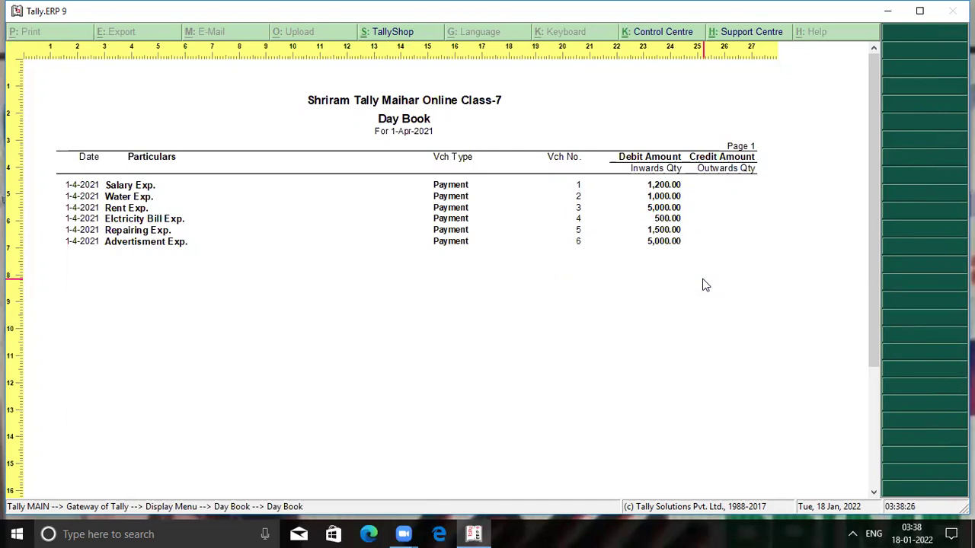
key(Escape)
key(Escape)
key(Escape)
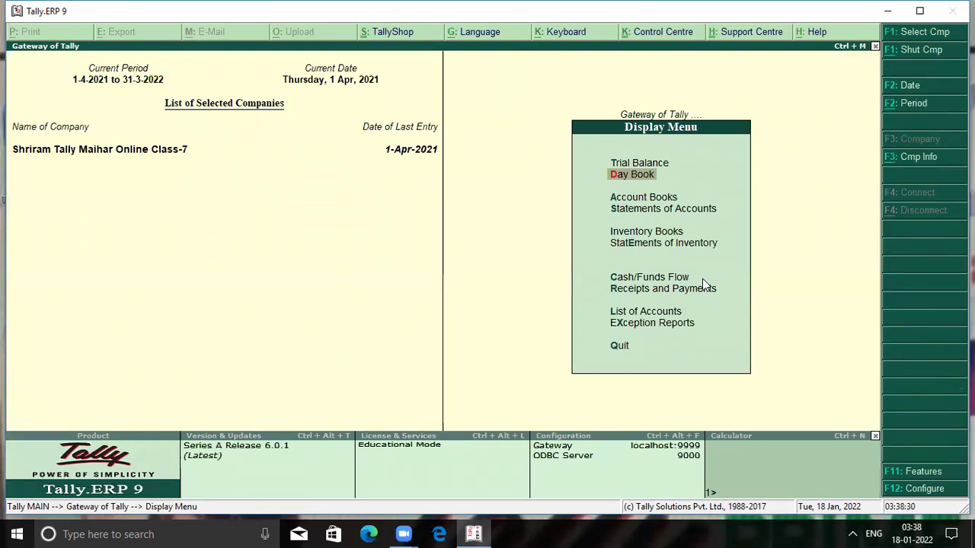
Step: Display the vouchers of the Cash ledger from the account books
key(Down)
key(Down)
key(Down)
key(Up)
key(Up)
key(Return)
key(Down)
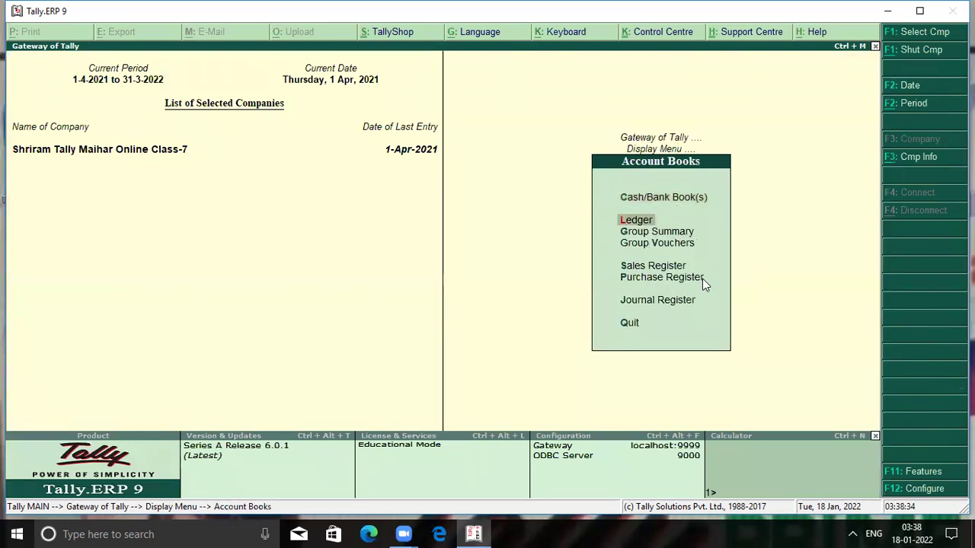
key(Return)
text(c)
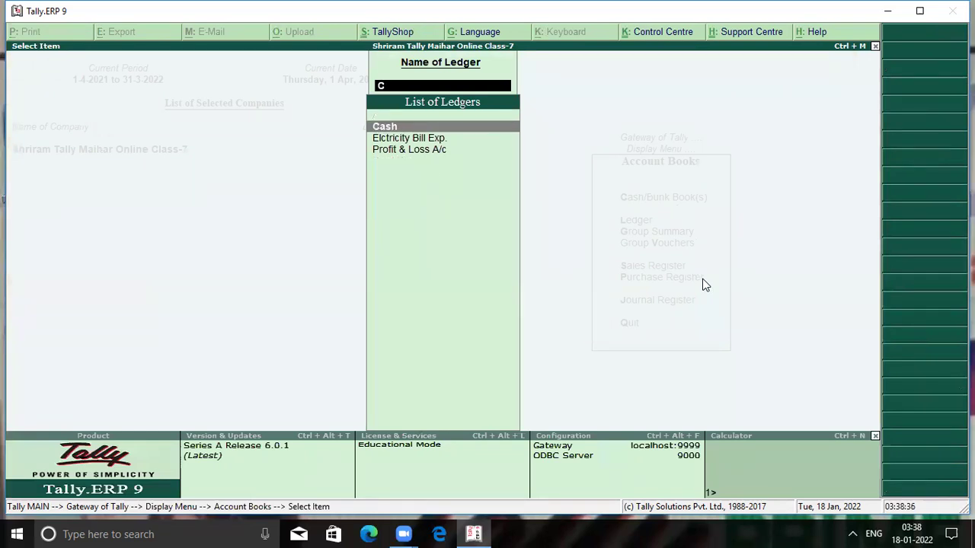
key(Return)
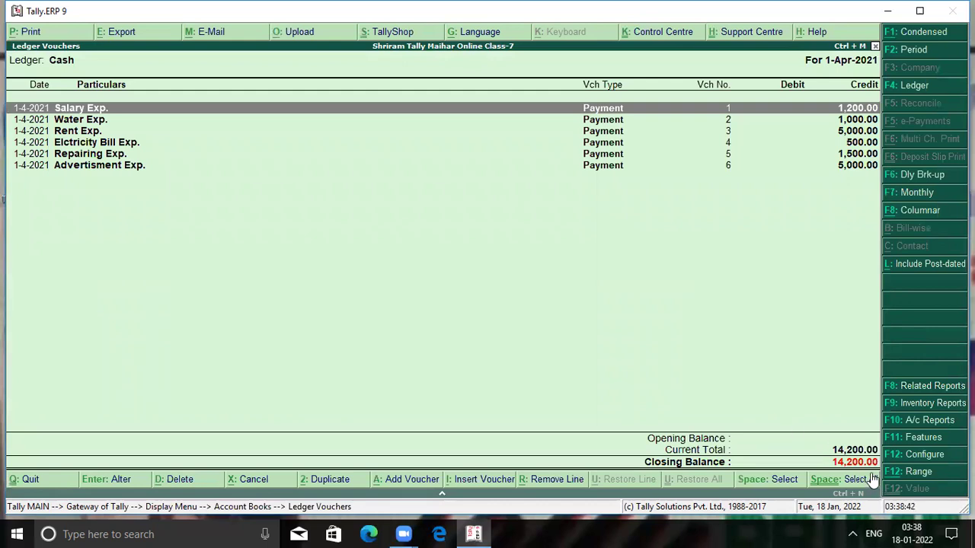
Step: View the print preview of the Cash ledger as a Cash Book with its default print settings
key(alt+p)
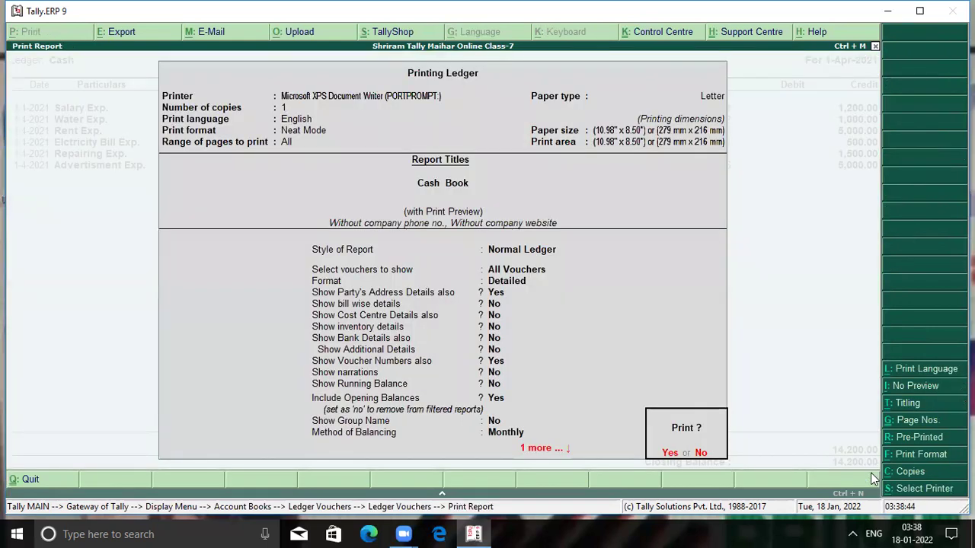
key(alt+i)
key(Return)
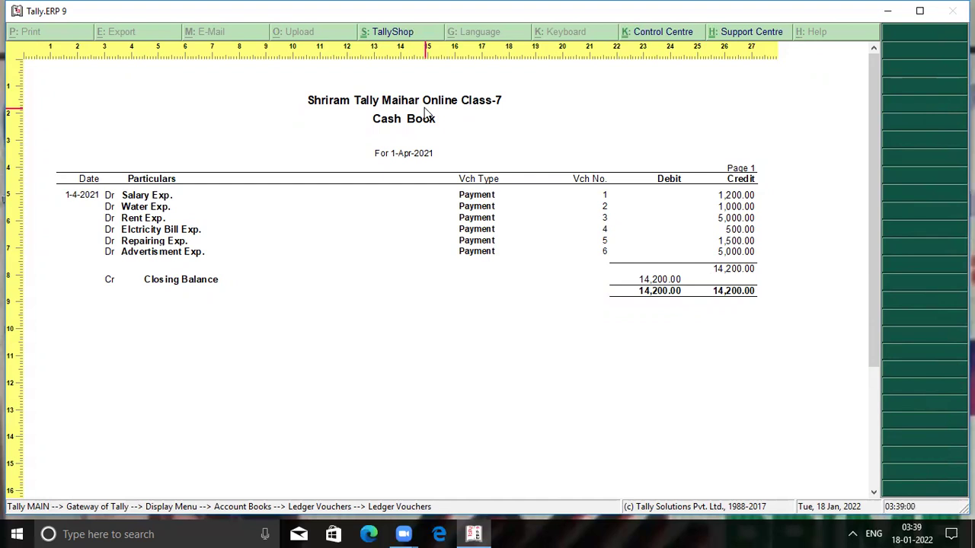
click(475, 534)
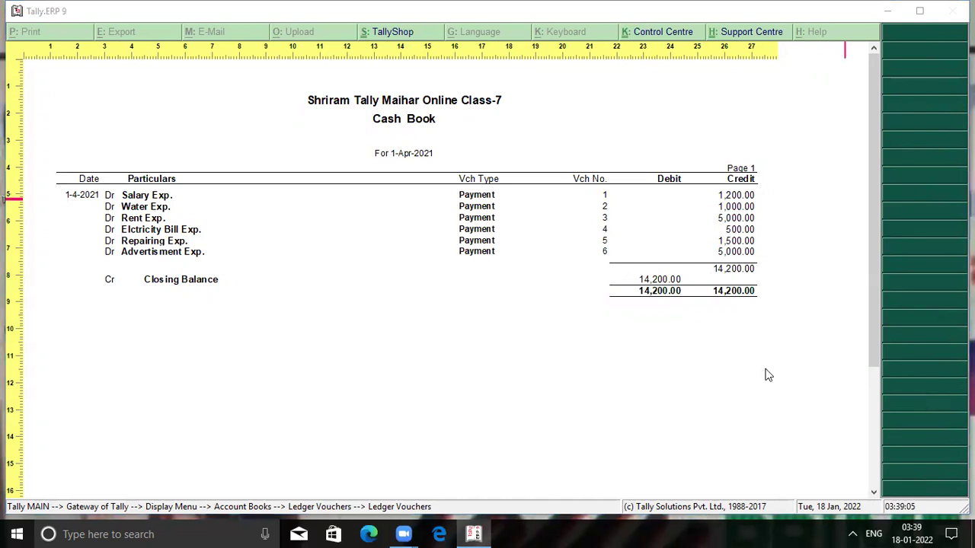